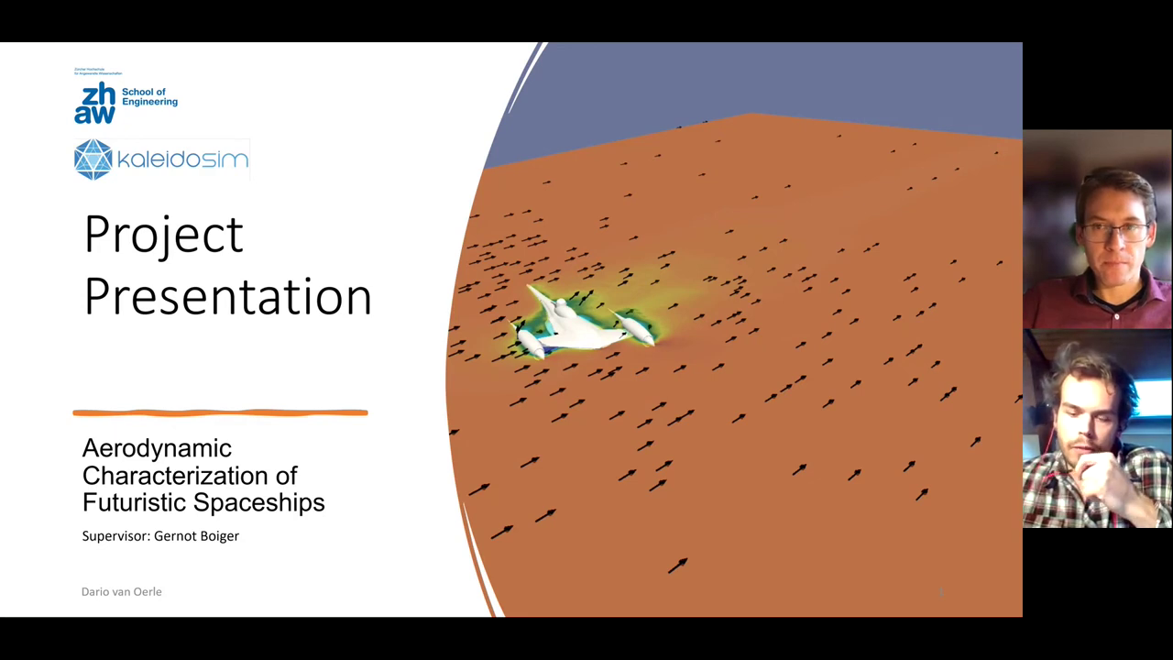
- Advance the slideshow one slide, on to slide 4, 'Executed Tasks'
key(Right)
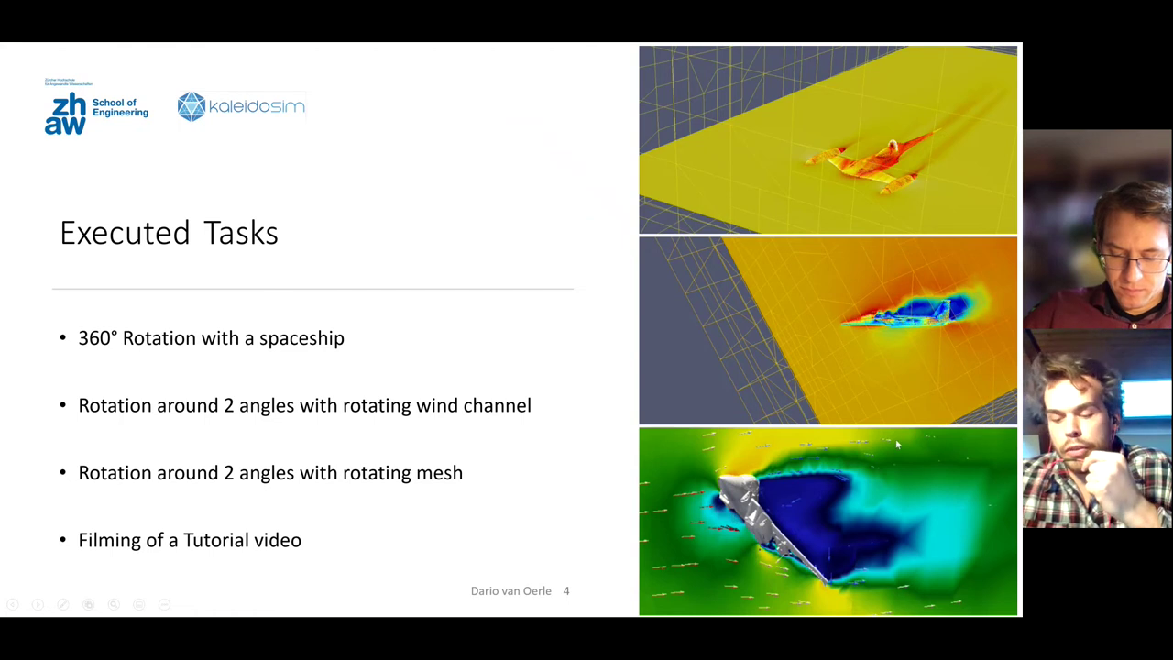
key(Right)
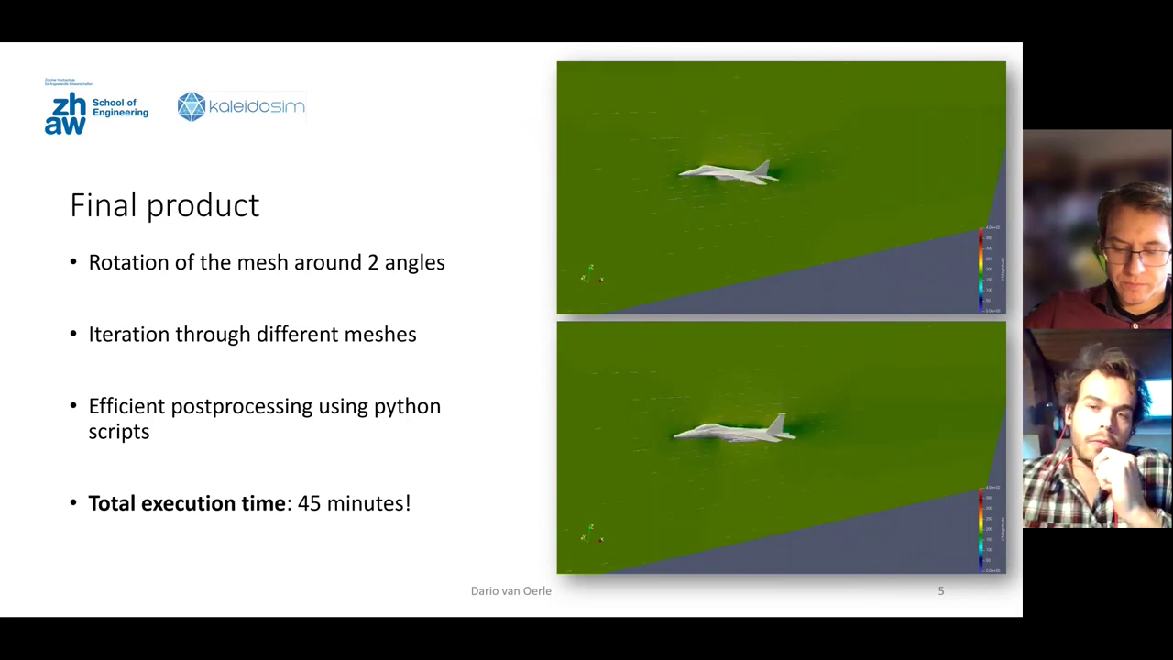
- Advance the slideshow to slide 6, 'How does it work?'
key(Right)
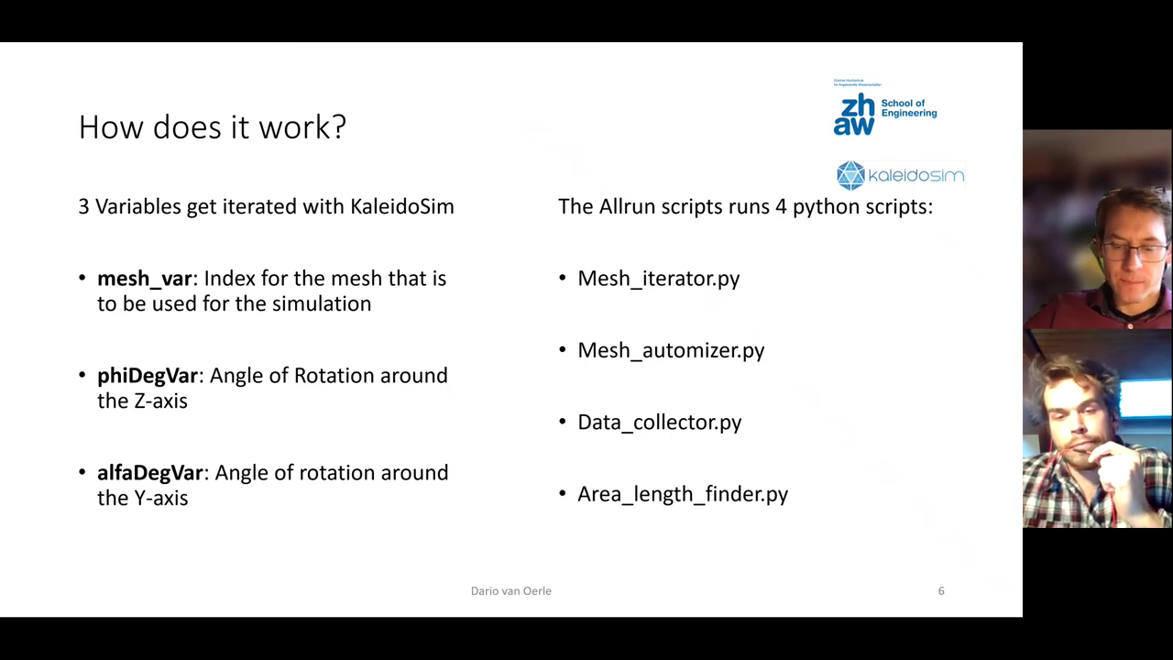
- Advance through the Workflow slides to slide 11, 'Preparation in KaleidoSim'
key(Right)
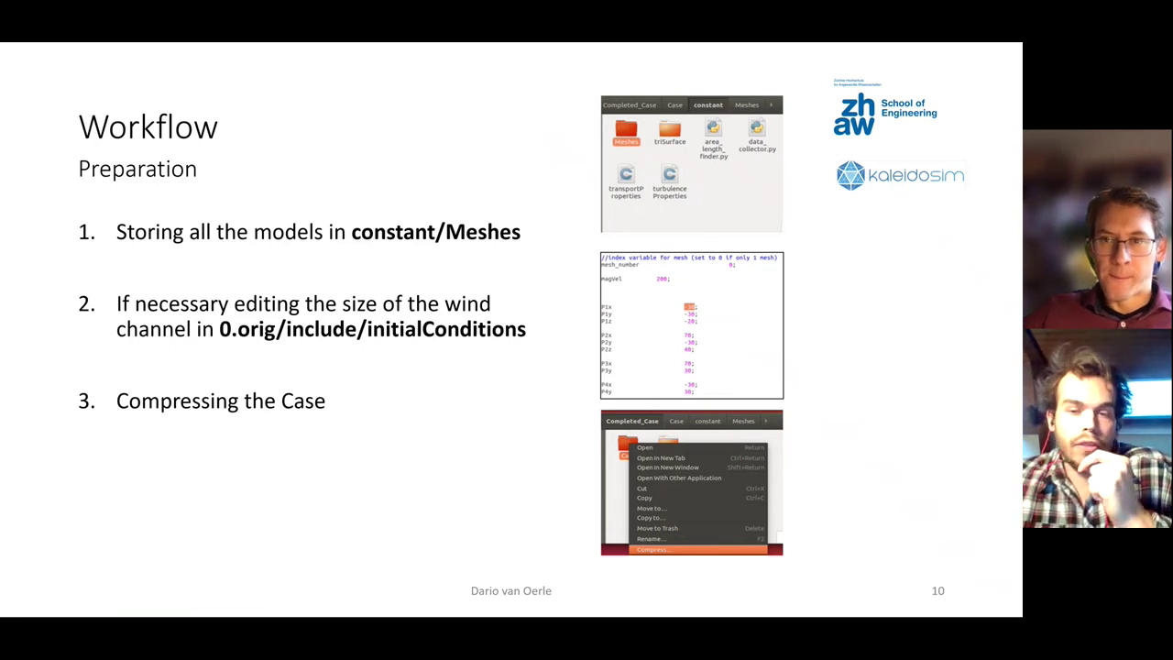
key(Right)
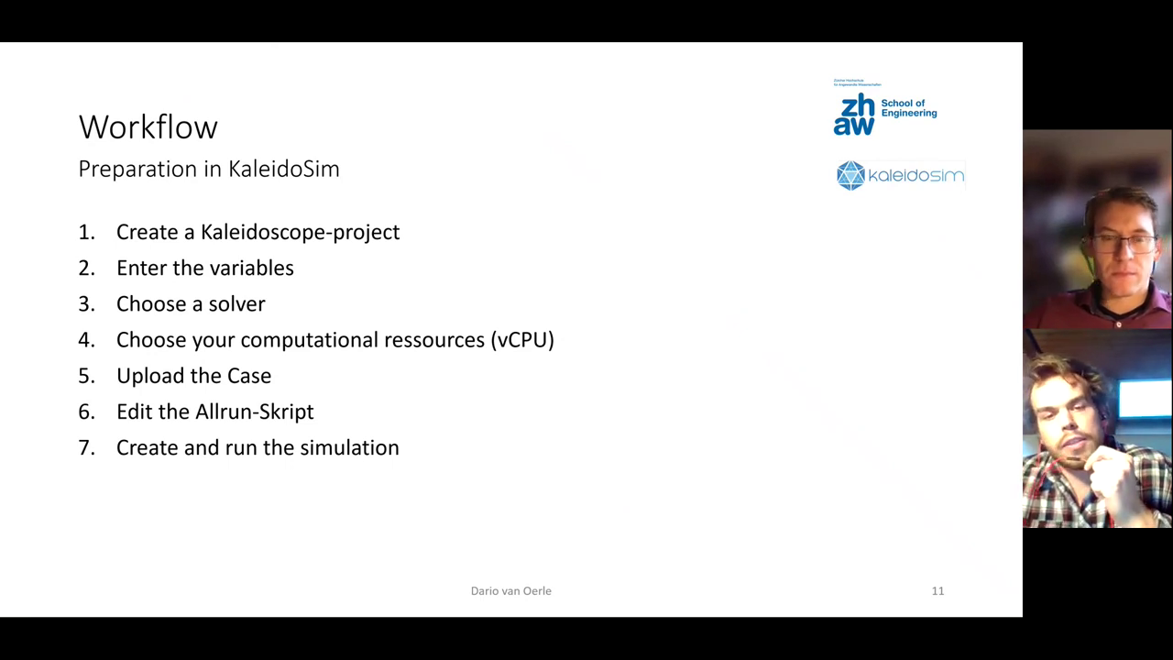
- Advance to the slide with the KaleidoSim experiment-parameters screenshot
key(Right)
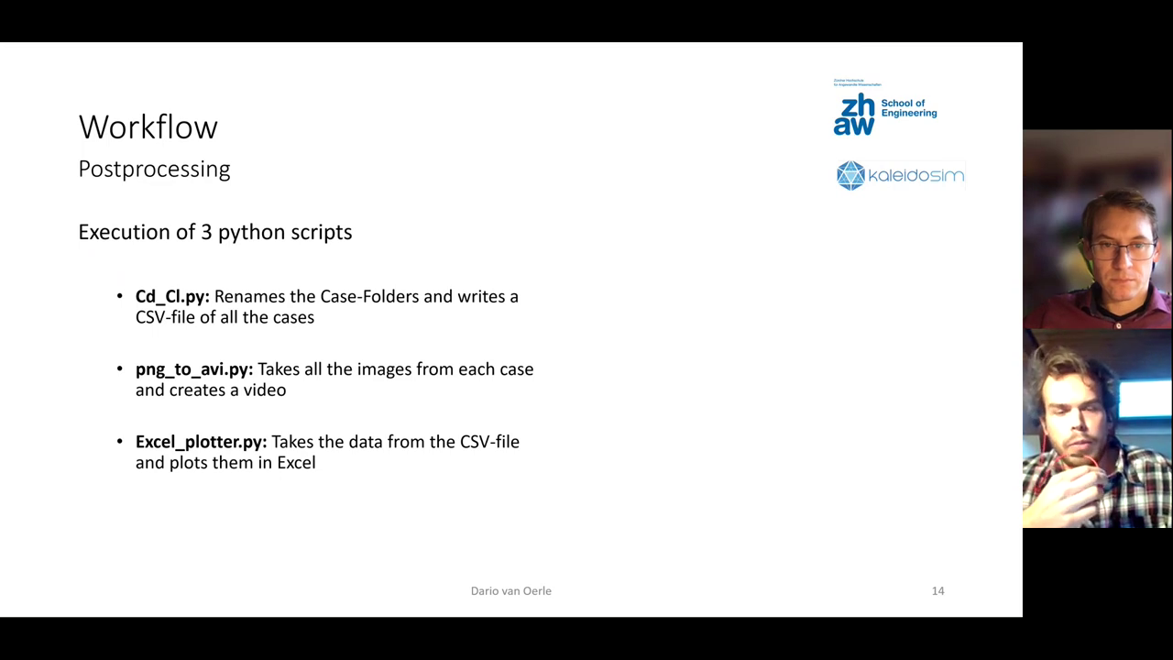
- End the slideshow, returning to Normal view on slide 14
key(Escape)
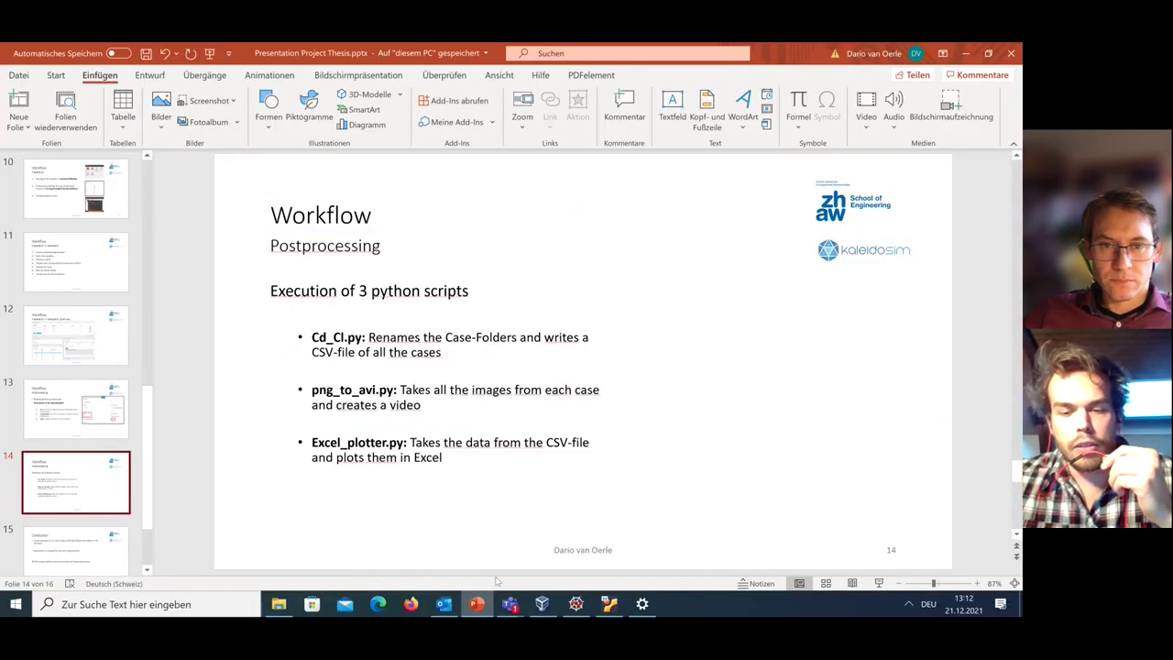
- In the Ubuntu VM, open Post_Process and bring the Downloads window with Tutorial.zip forward
click(615, 607)
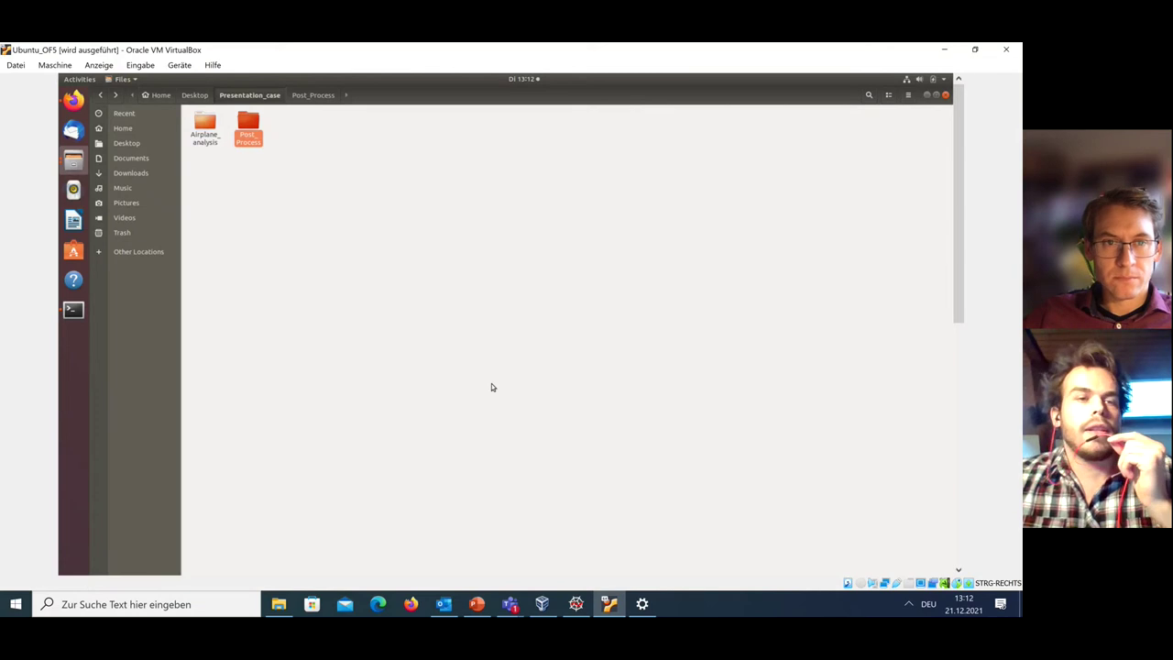
right_click(342, 221)
key(Escape)
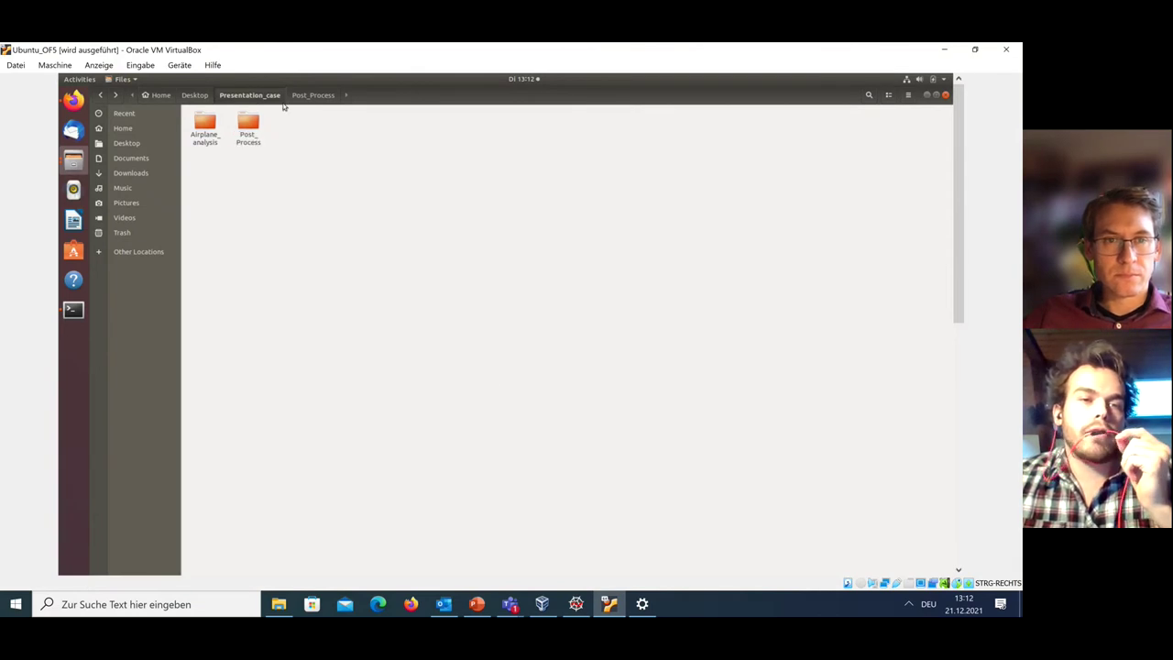
double_click(207, 124)
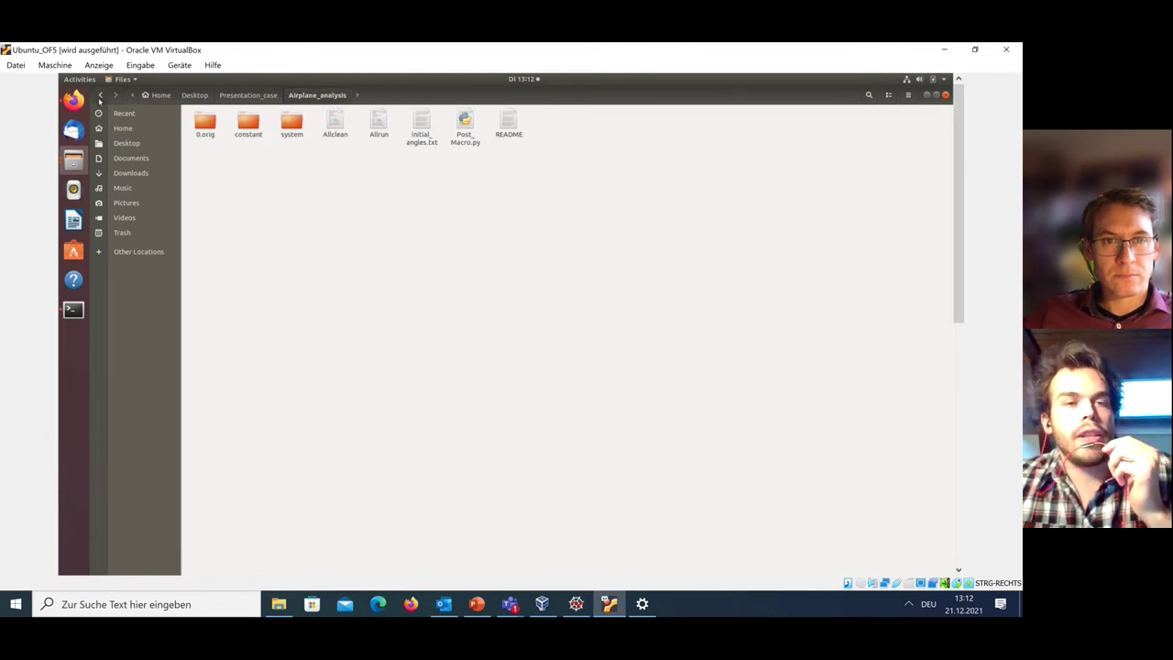
click(100, 94)
double_click(245, 137)
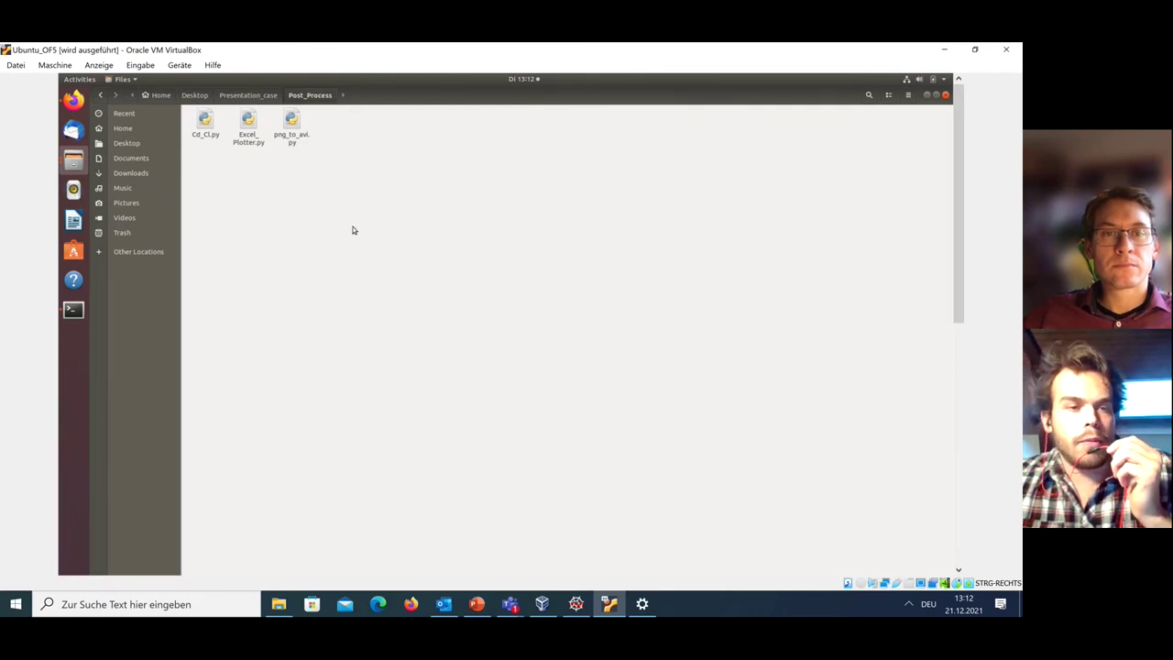
click(74, 163)
click(190, 213)
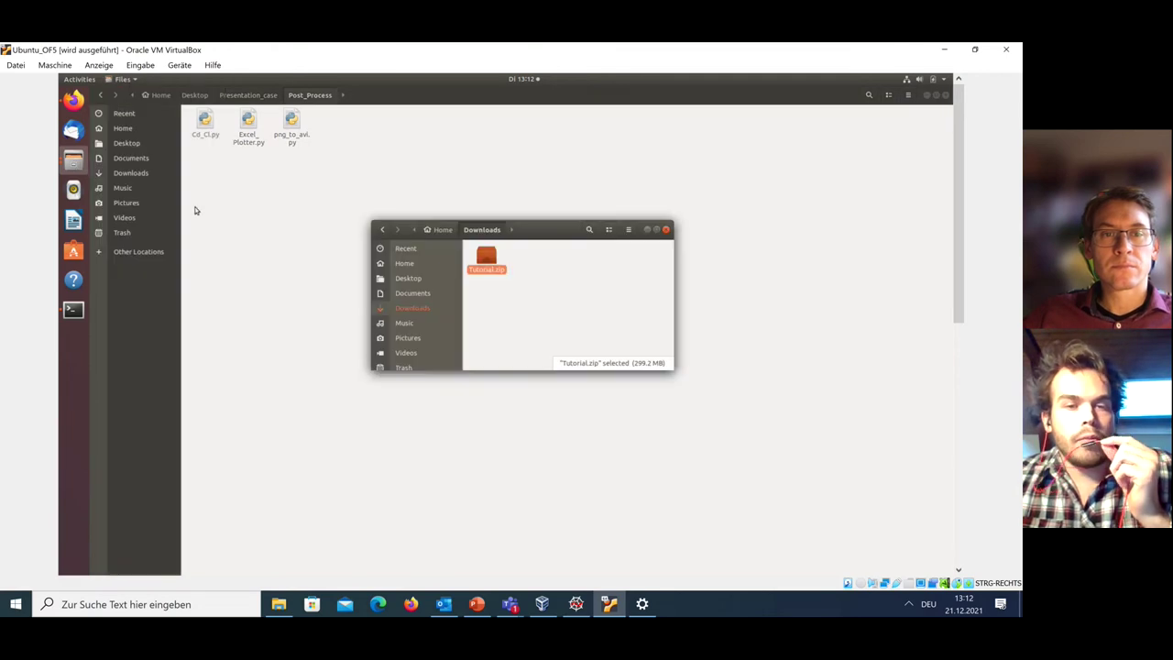
- Copy Tutorial.zip from Downloads and paste it into the Post_Process folder
right_click(496, 263)
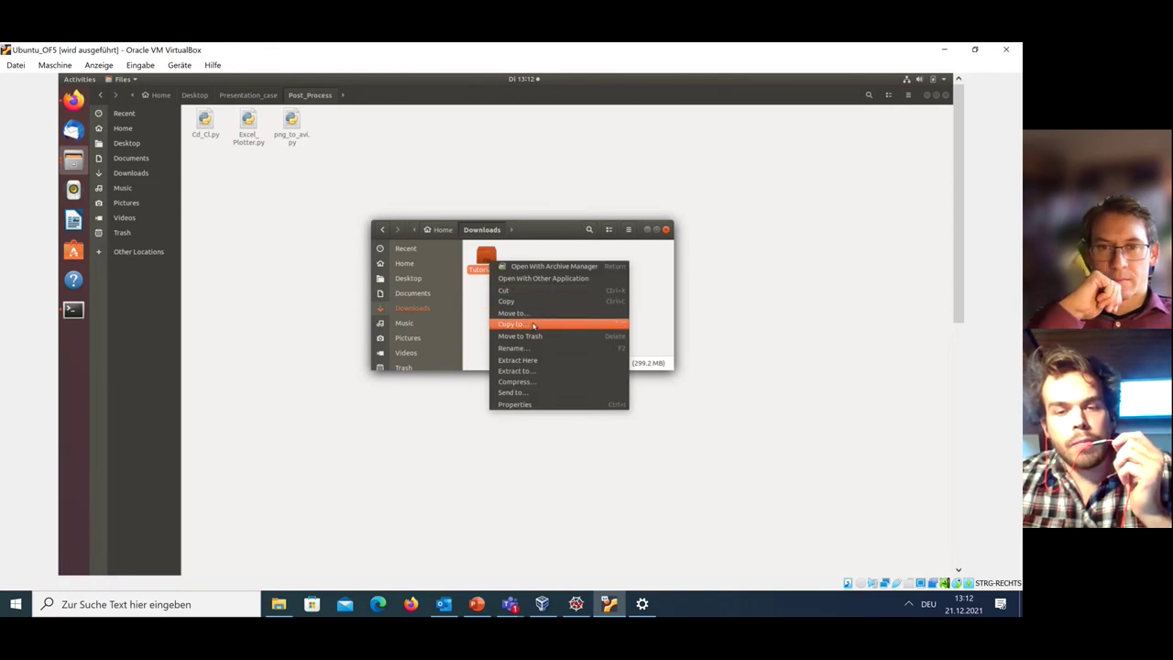
click(484, 268)
right_click(376, 165)
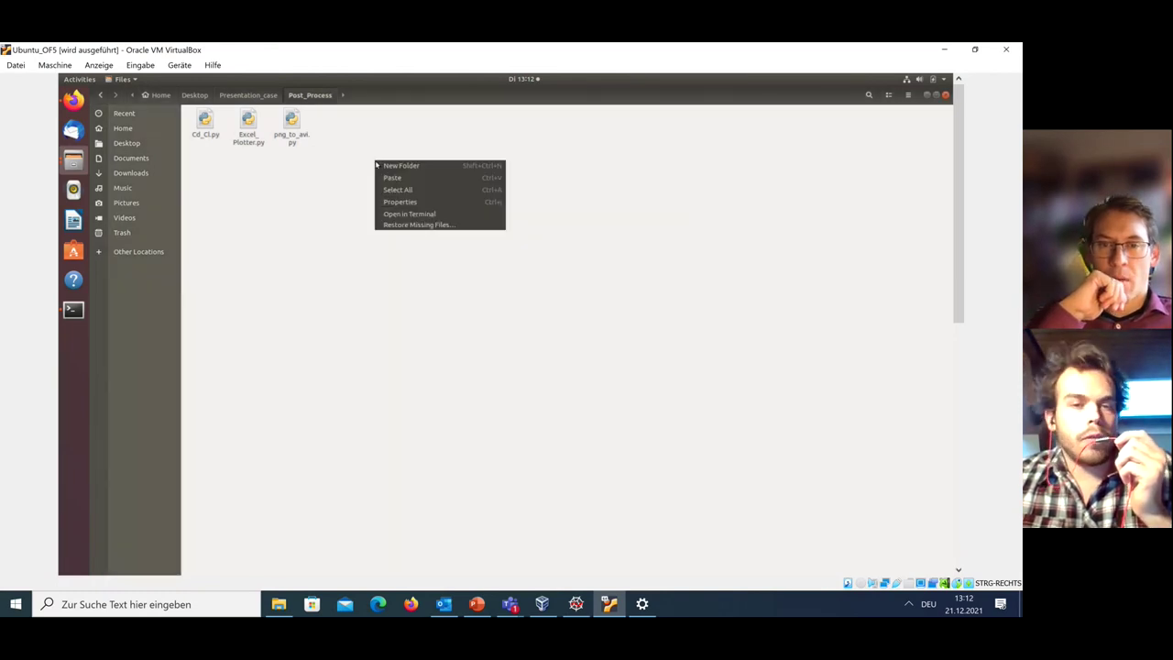
click(398, 179)
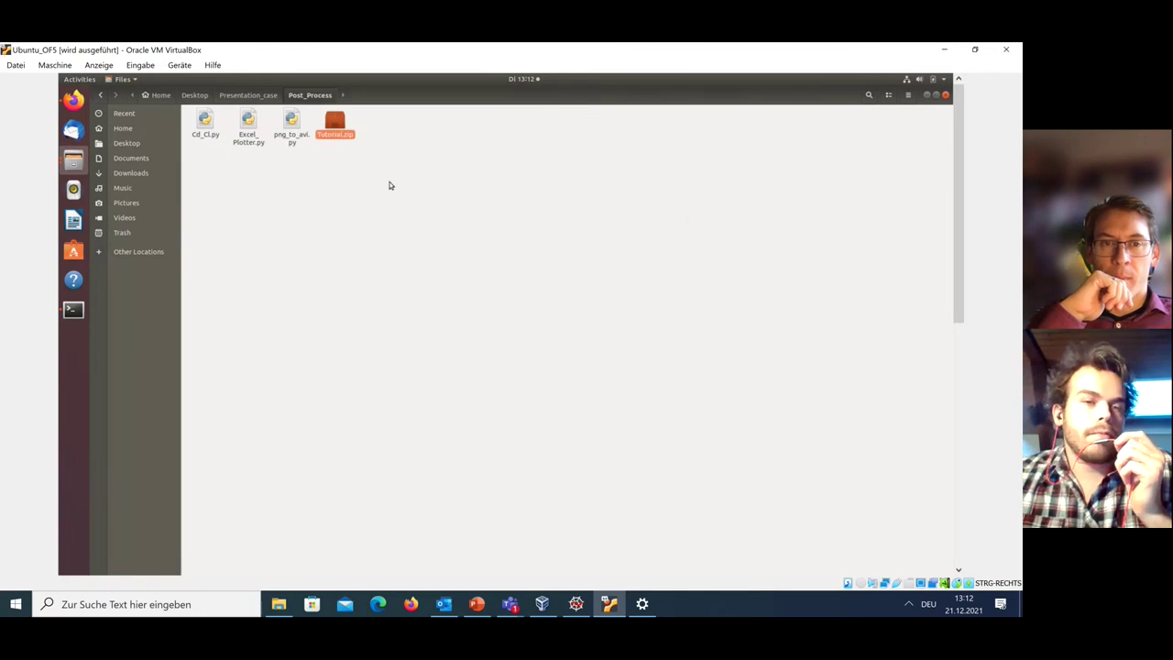
- Extract Tutorial.zip into a Tutorial folder, then delete the zip archive
right_click(339, 132)
click(396, 237)
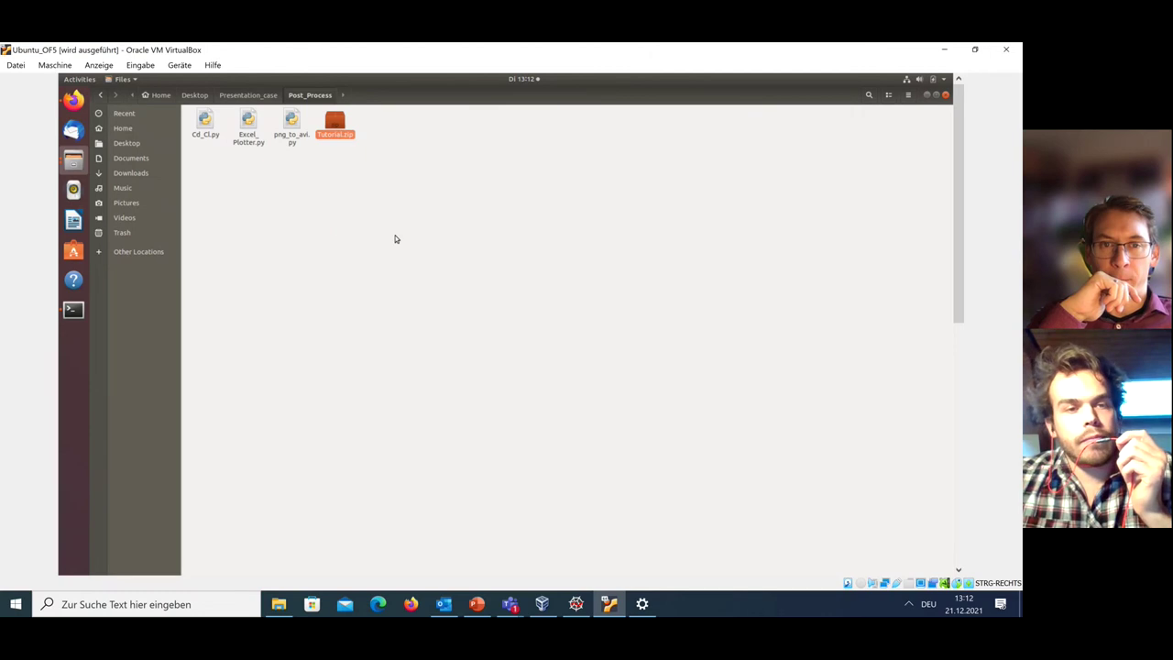
click(332, 134)
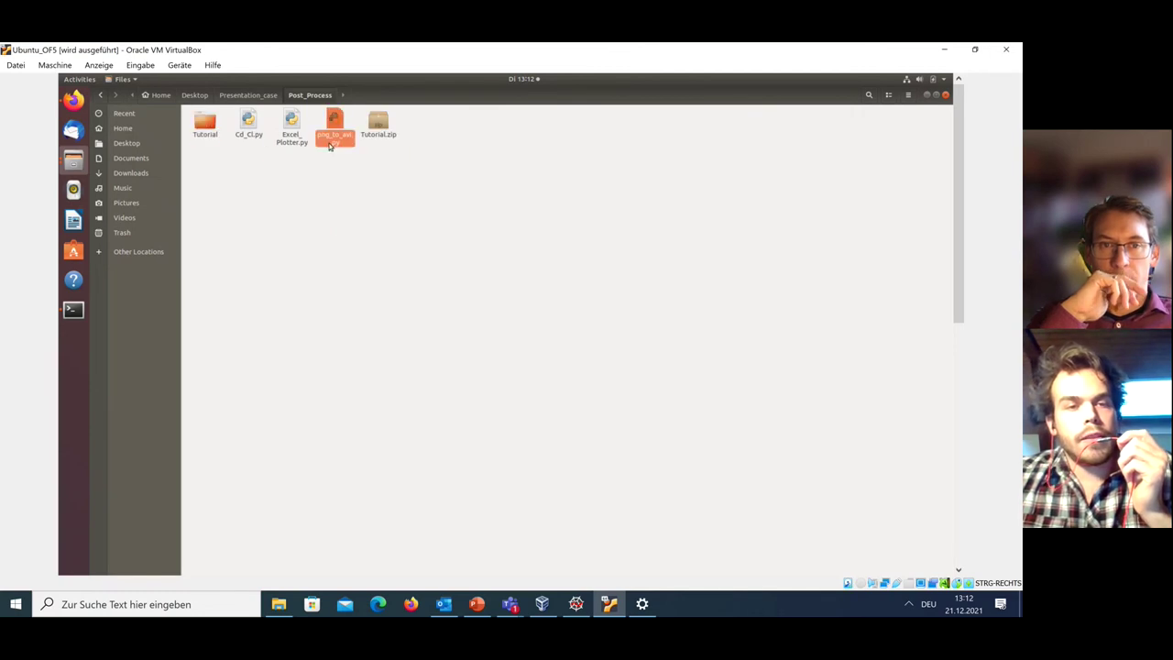
click(378, 135)
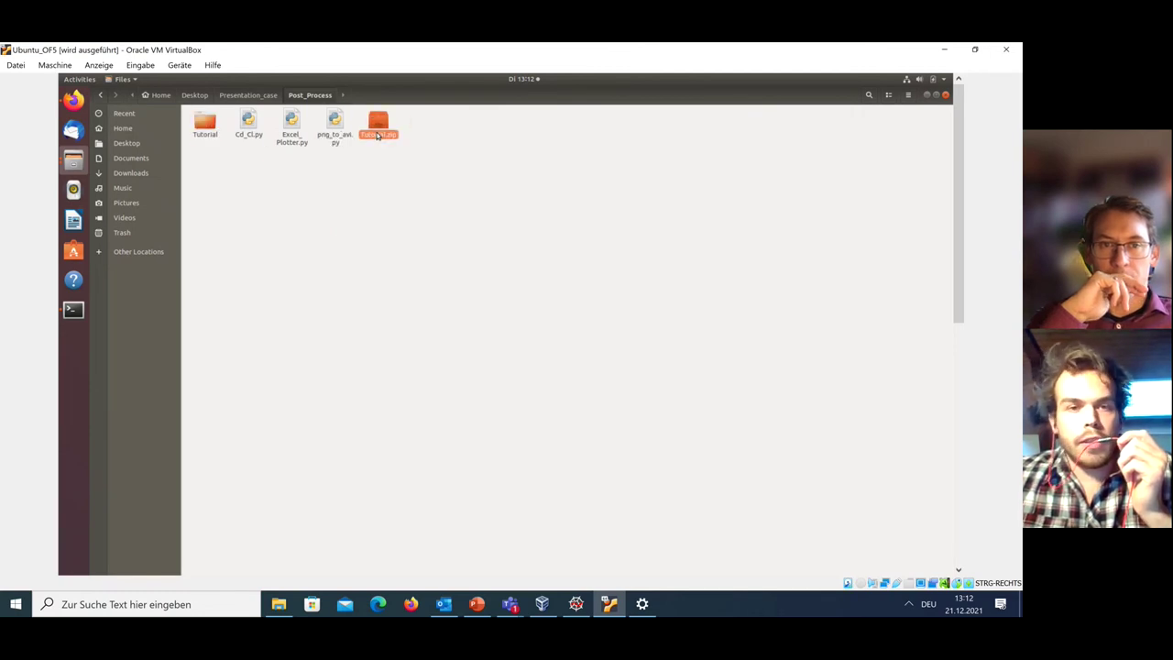
key(Delete)
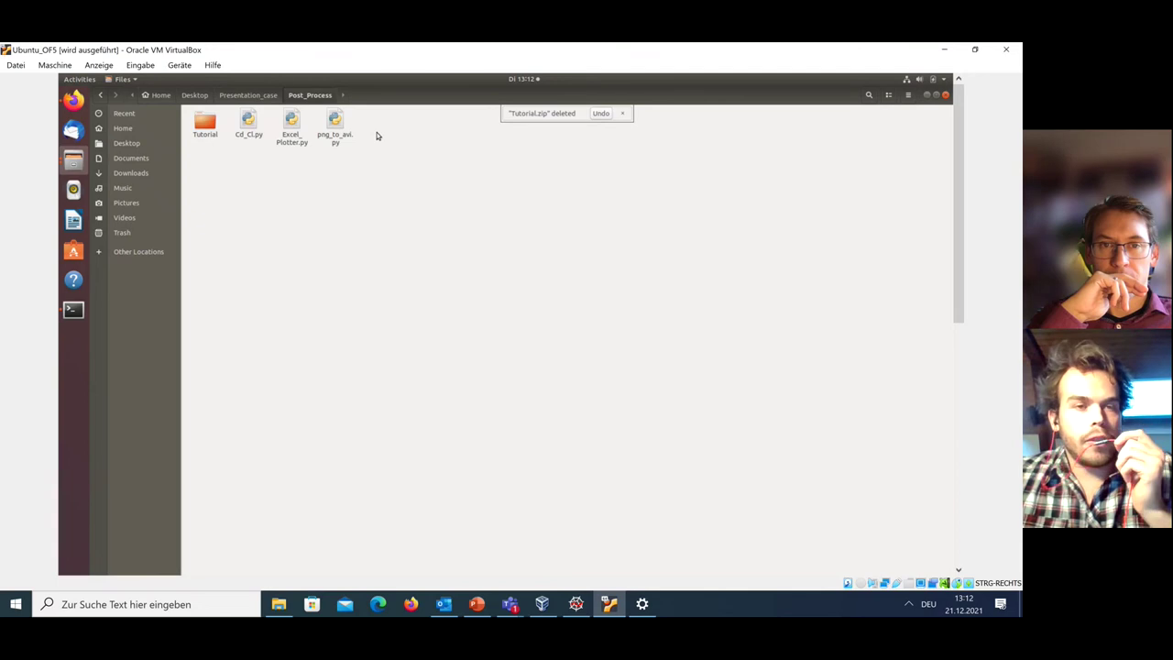
- Open data.txt in Tutorial/Tutorial_264_Airplane_analysis/constant to read it
click(205, 134)
double_click(205, 134)
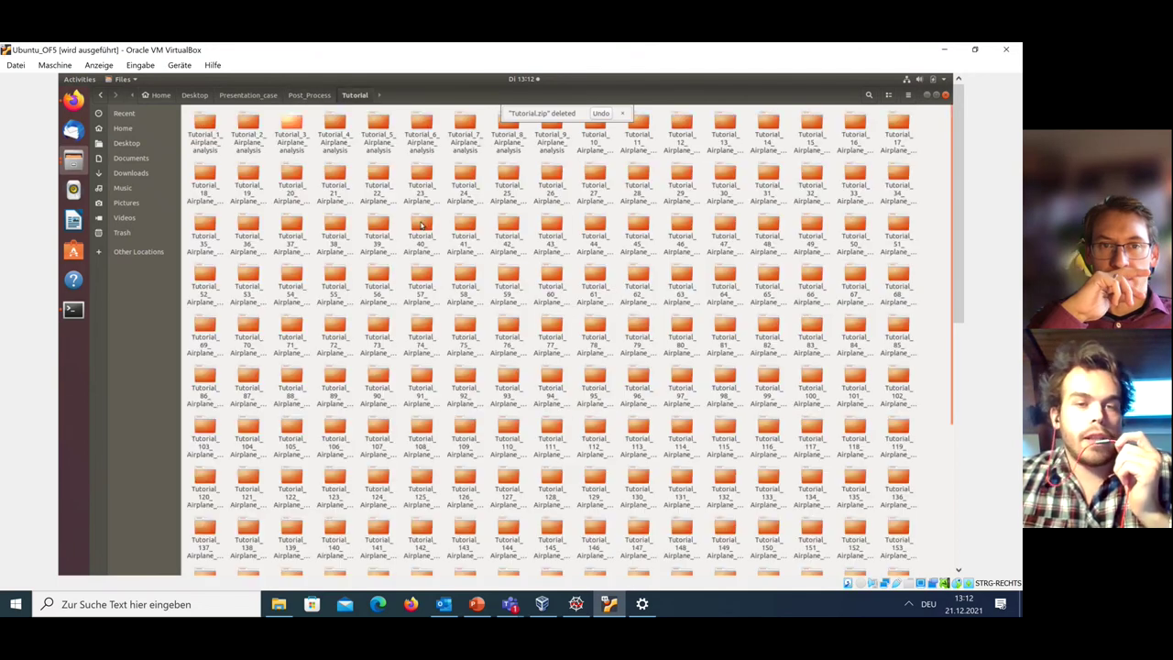
scroll(434, 247, down, 10)
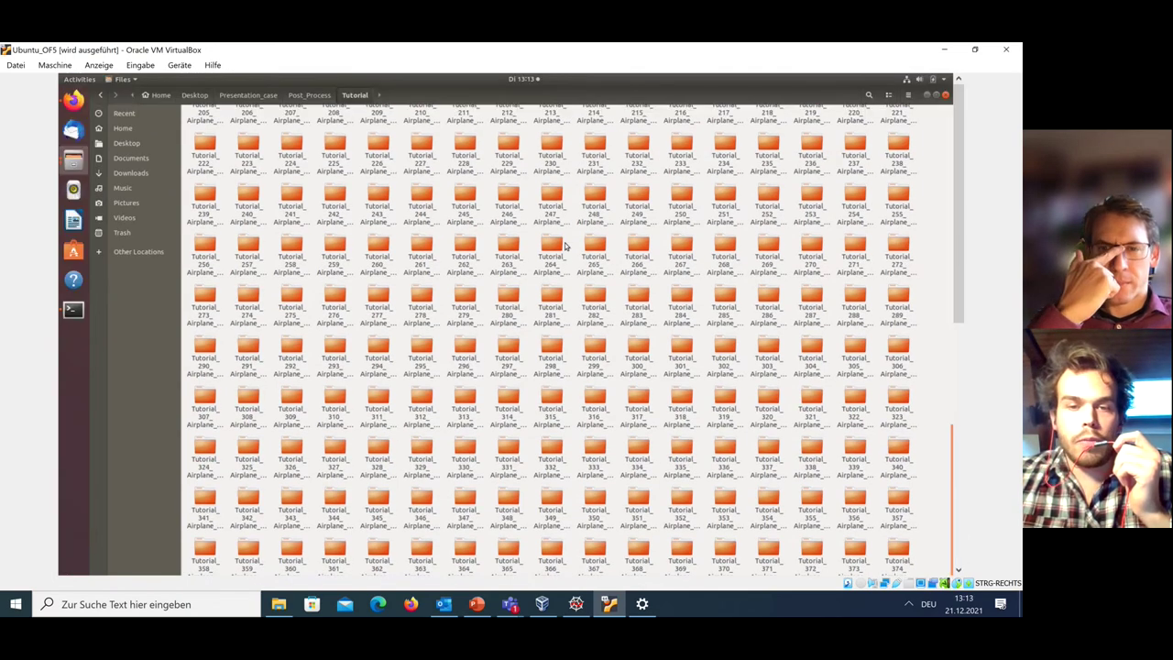
double_click(551, 252)
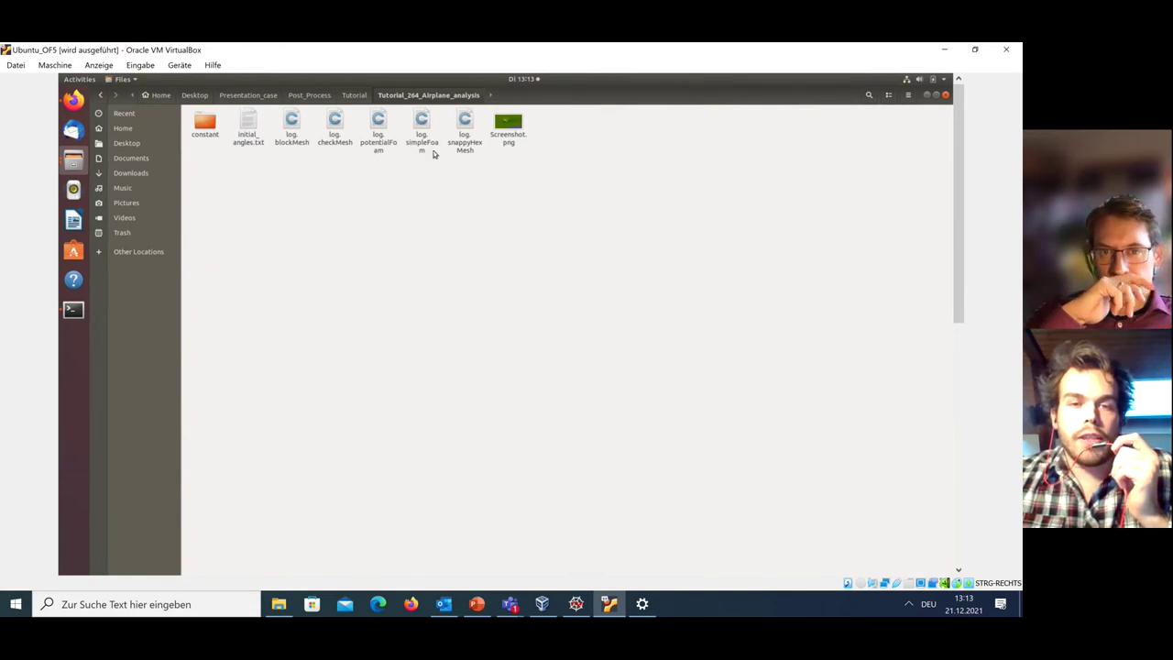
double_click(209, 133)
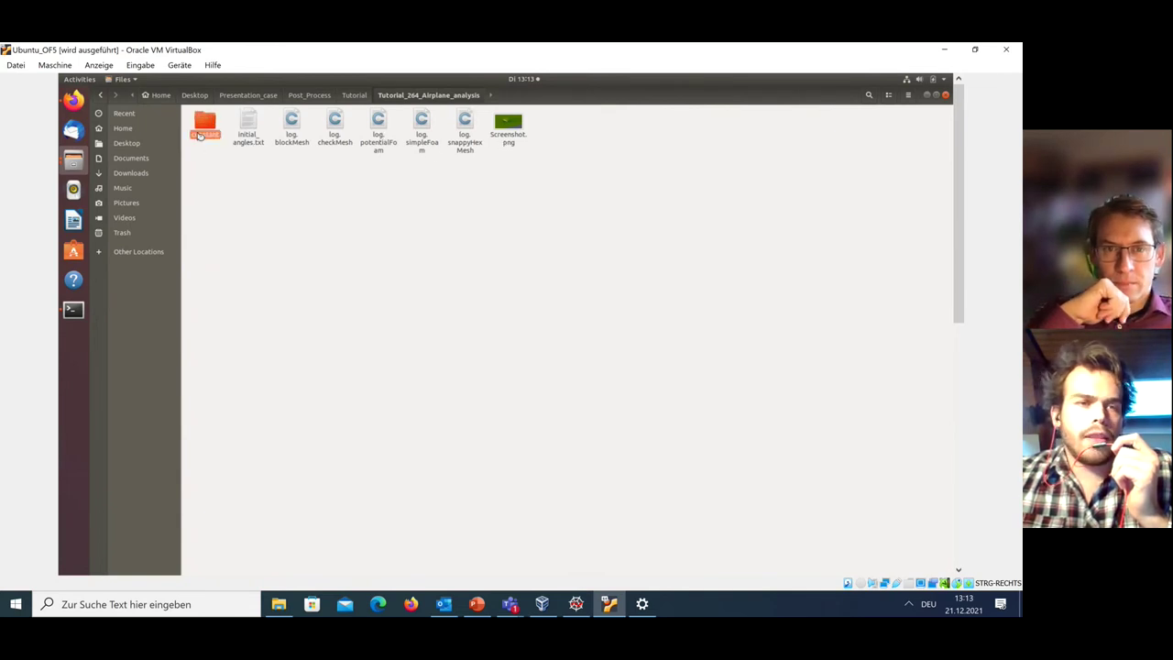
double_click(209, 132)
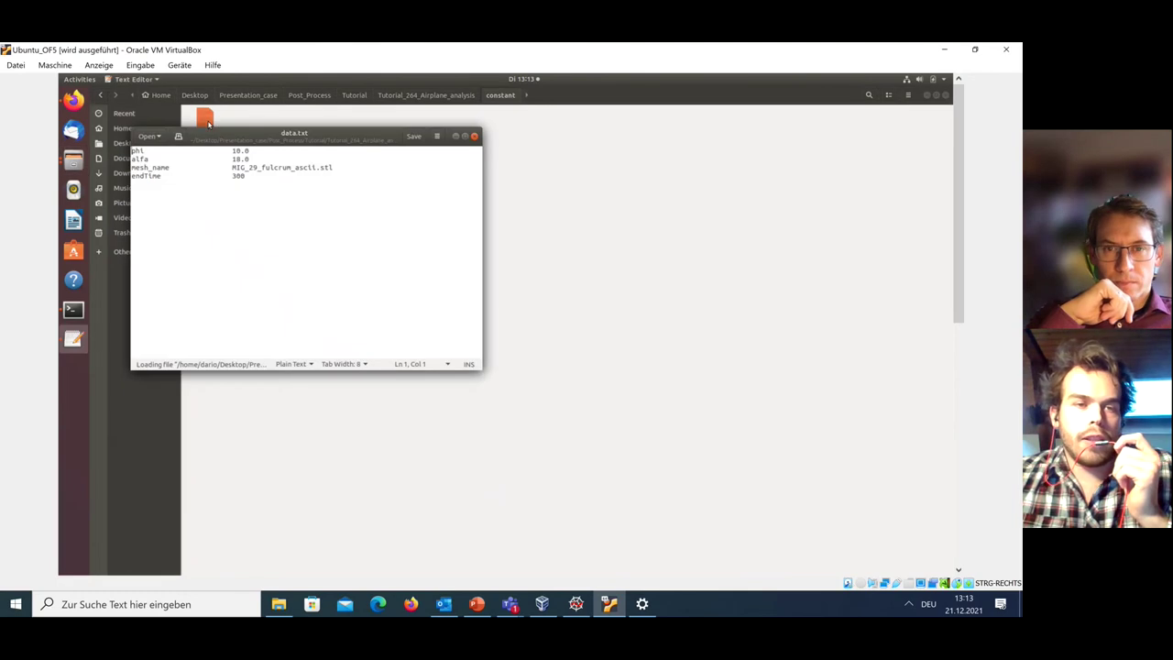
- Close data.txt and go back up three levels to Post_Process
click(475, 136)
click(101, 97)
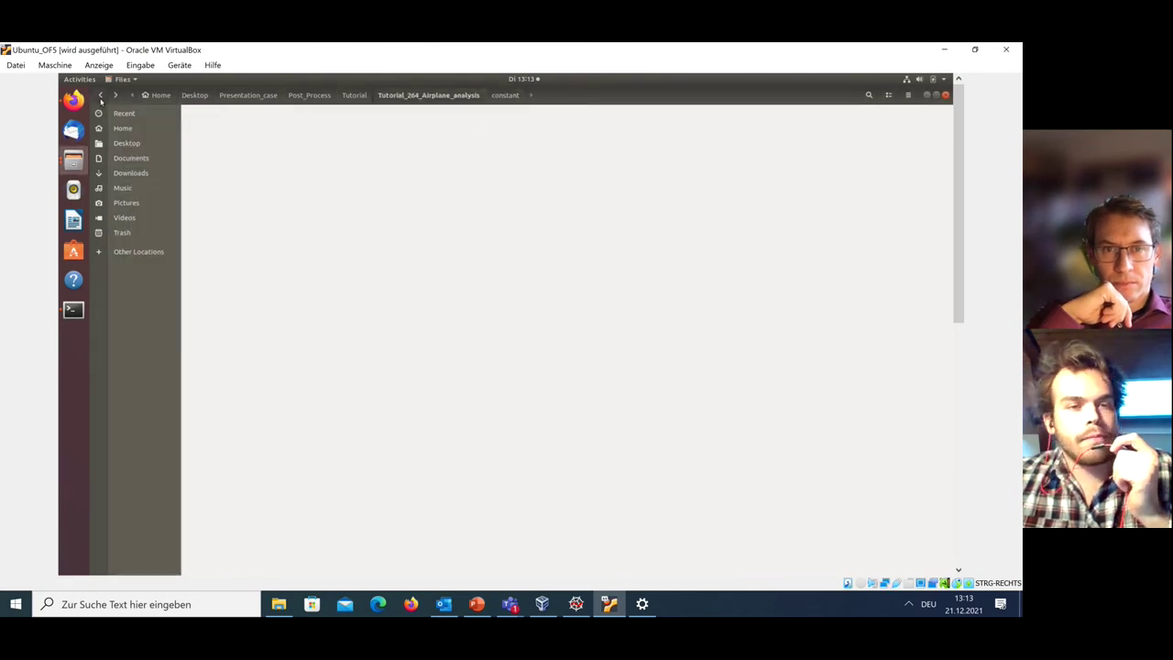
click(101, 97)
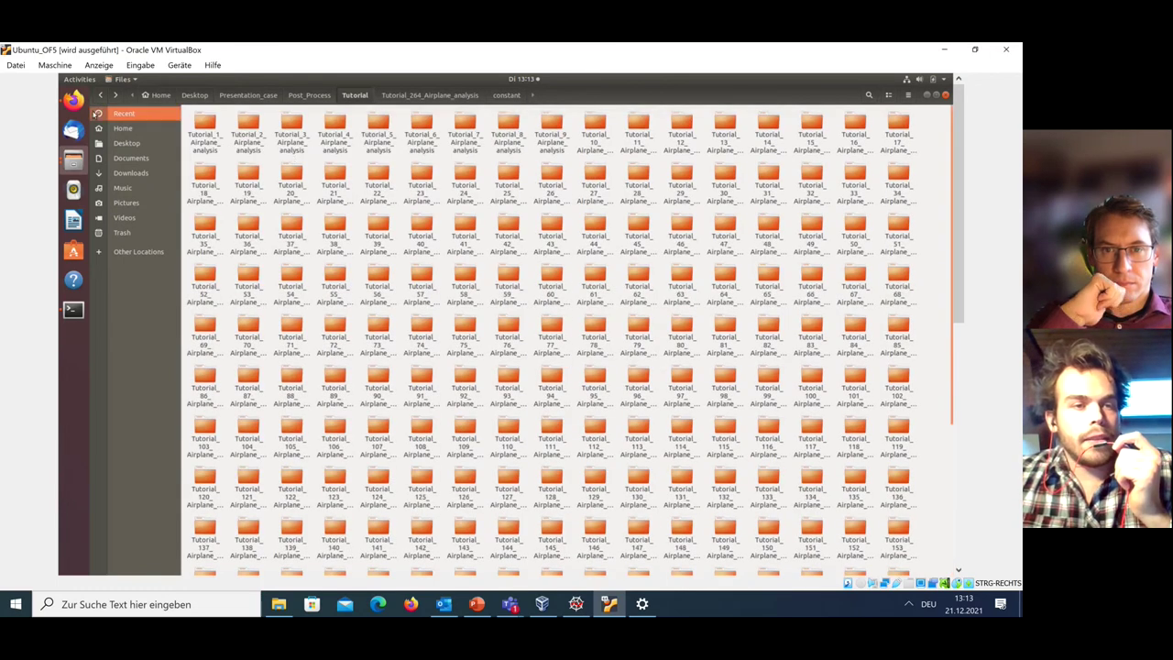
click(101, 97)
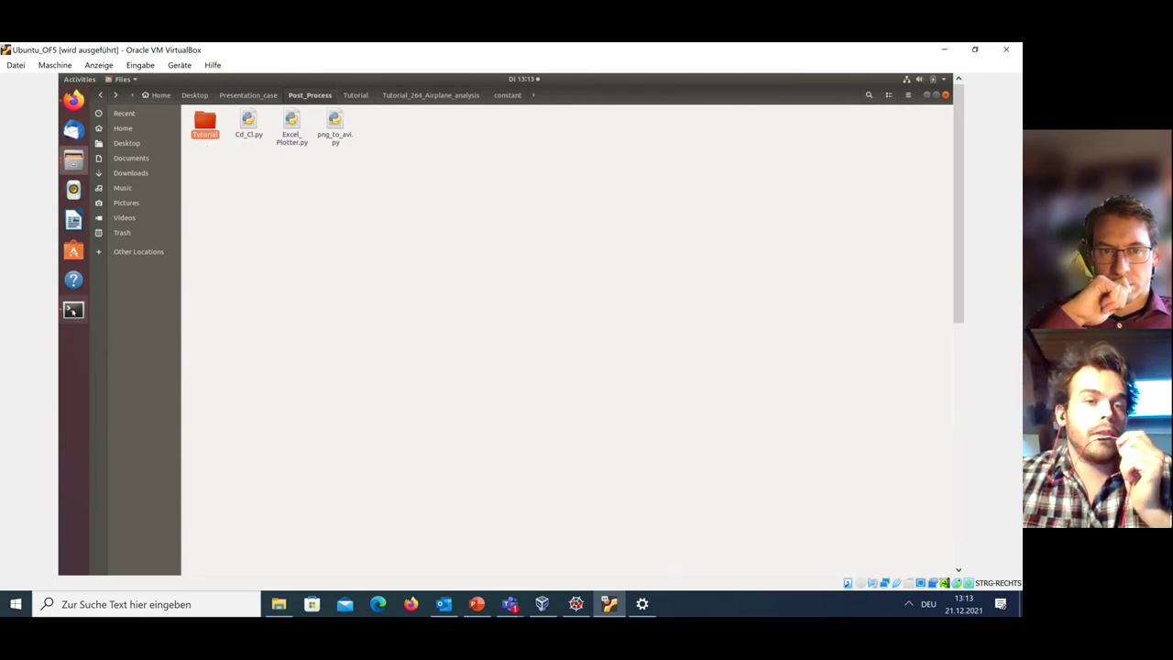
- In the Post_Process terminal, start typing the 'python Cd_Cl.py' command
click(74, 310)
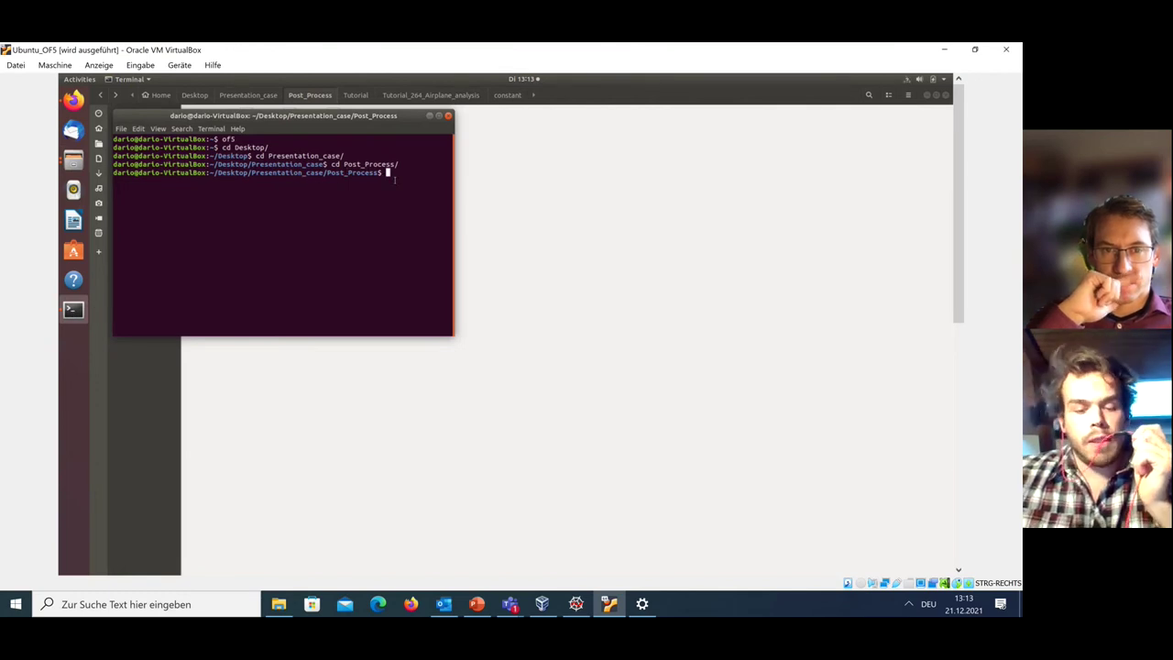
text(py)
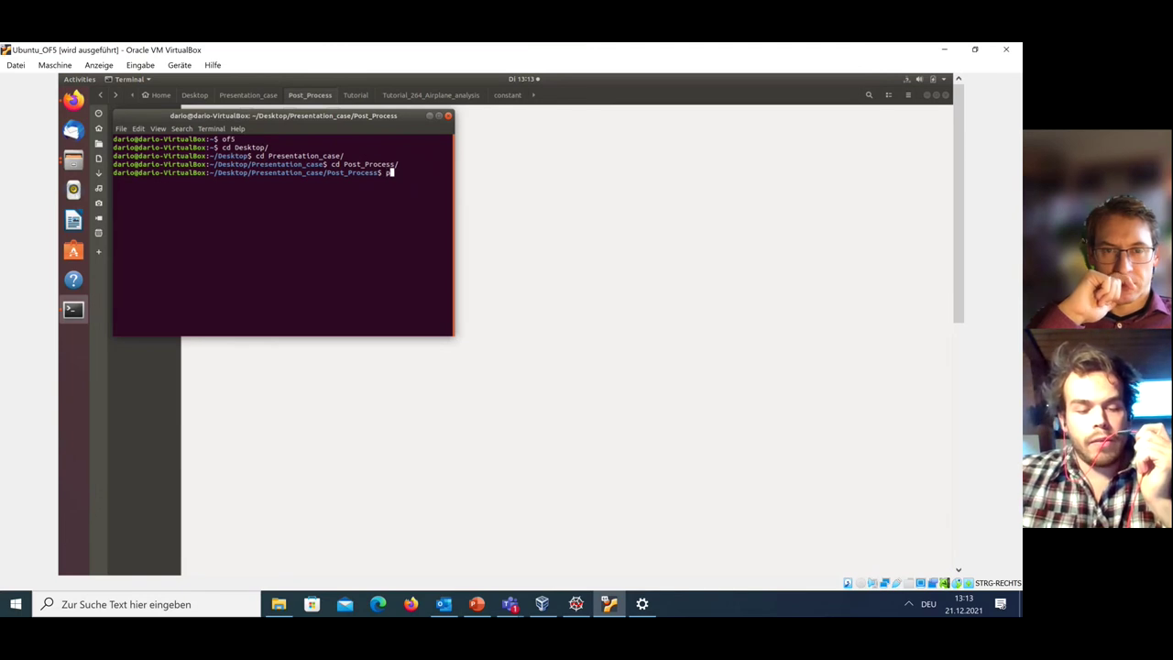
text(thon)
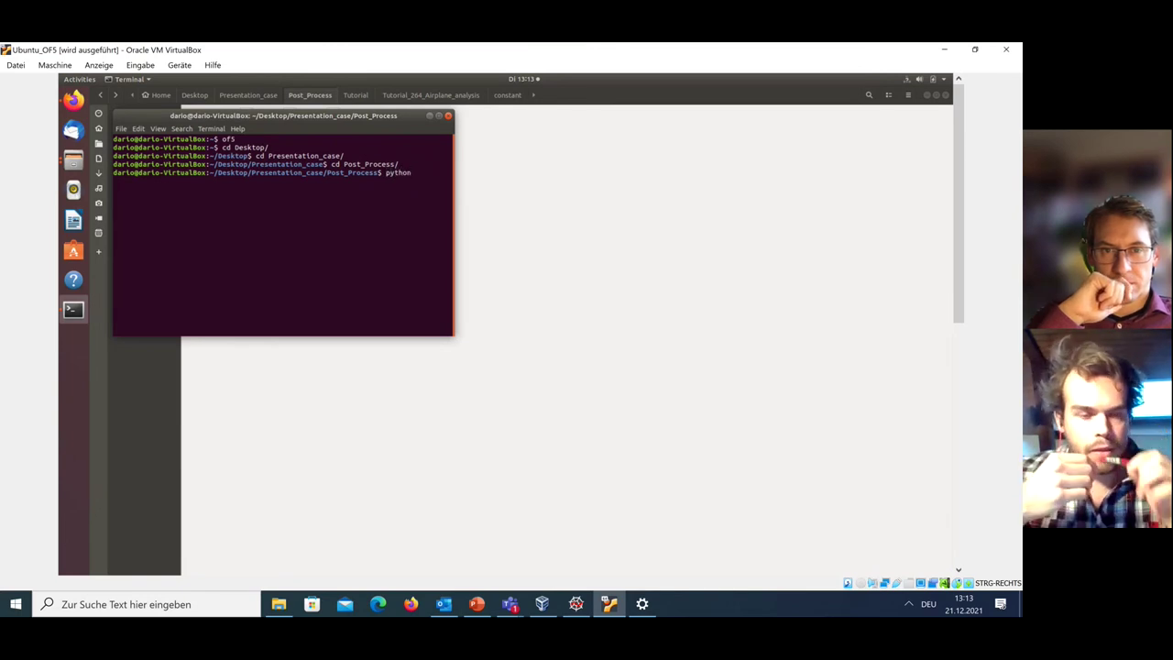
text( C)
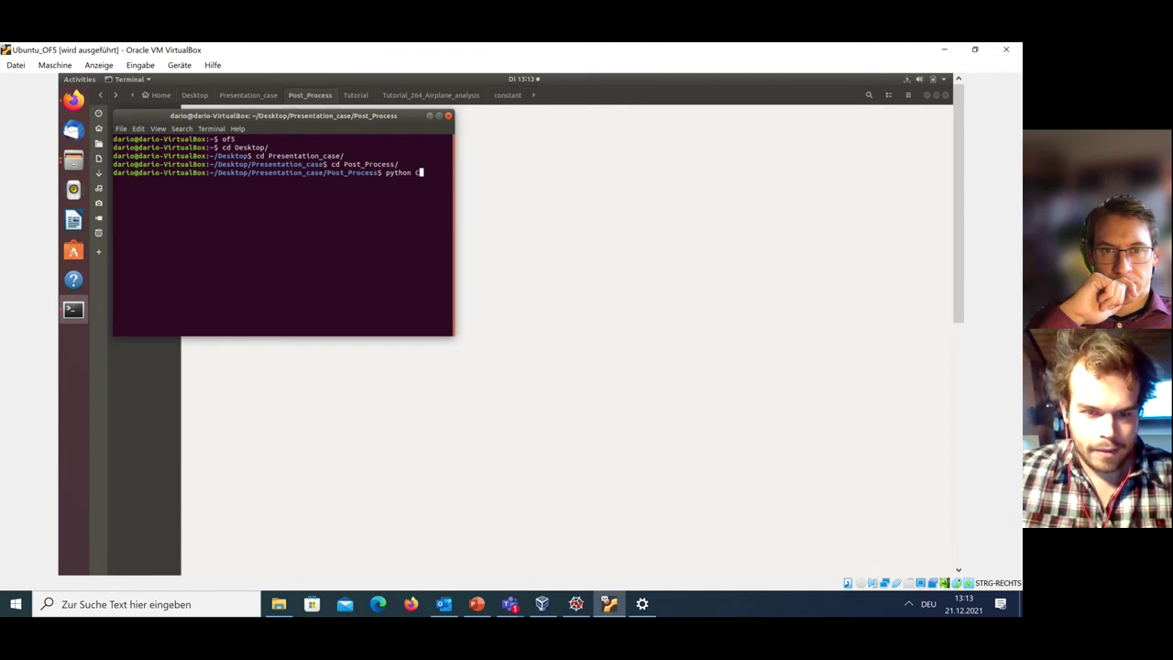
- Run Cd_Cl.py and confirm CdandCl.csv appears at the end of the Tutorial folder
key(Tab)
key(Return)
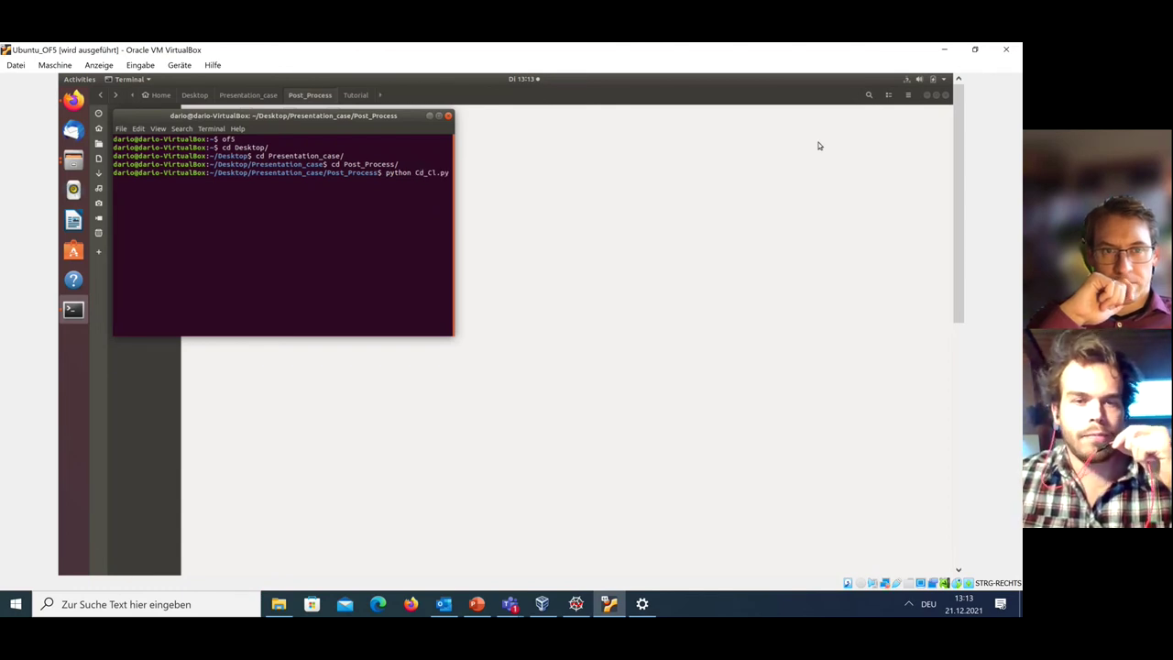
click(607, 234)
click(203, 136)
double_click(203, 137)
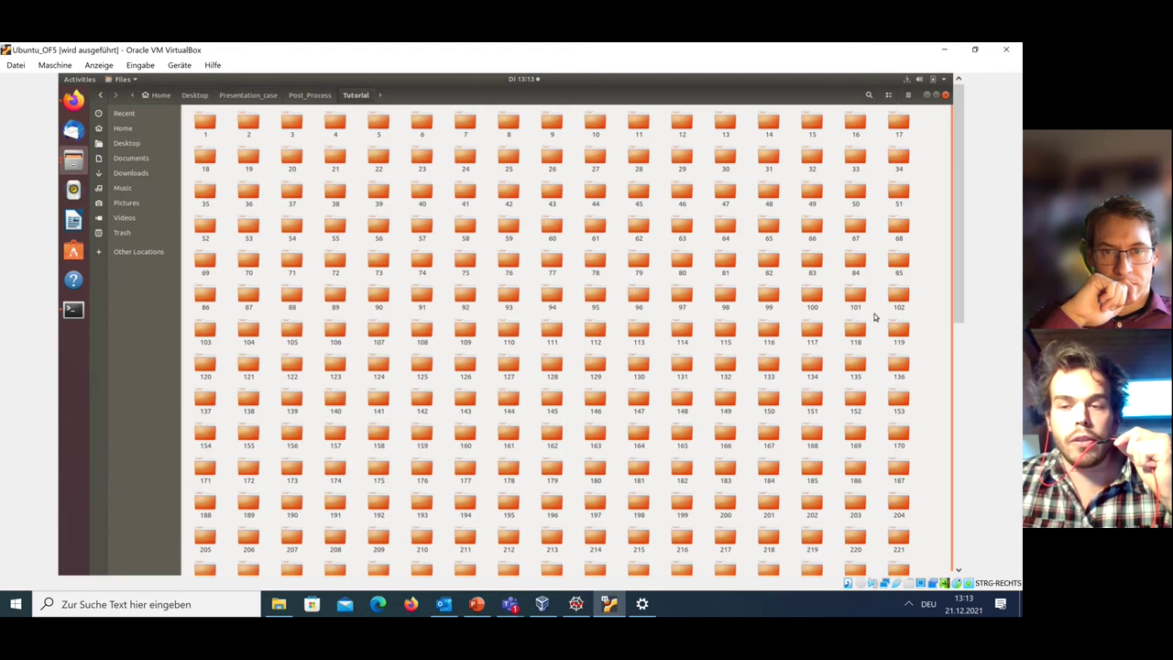
scroll(738, 550, down, 5)
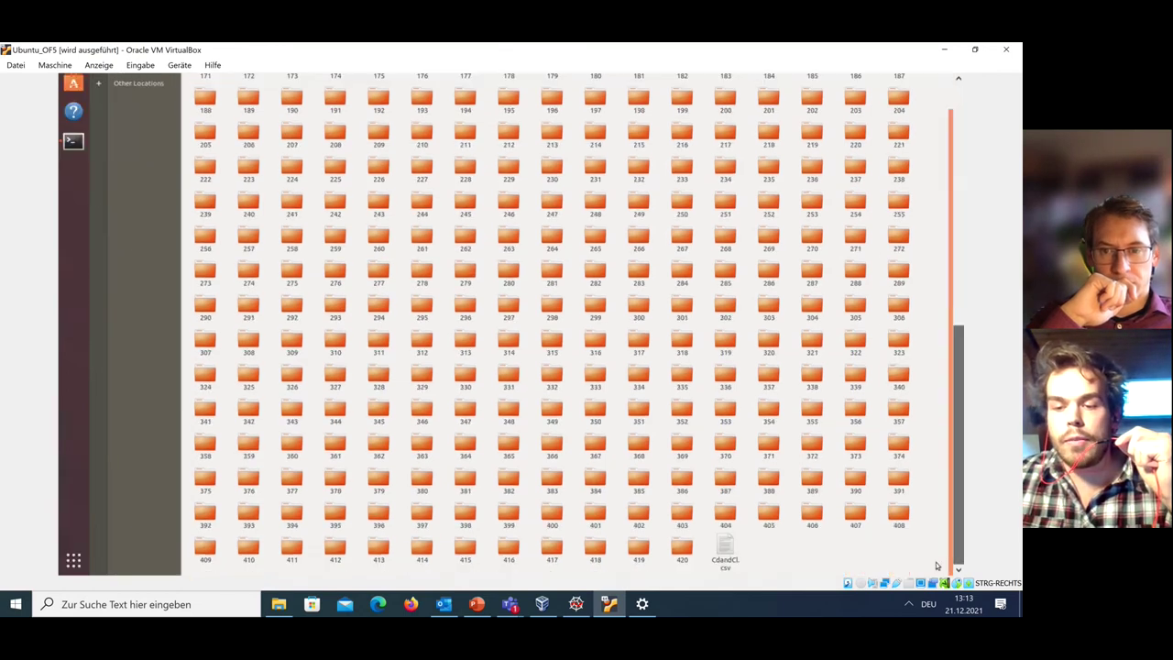
double_click(726, 555)
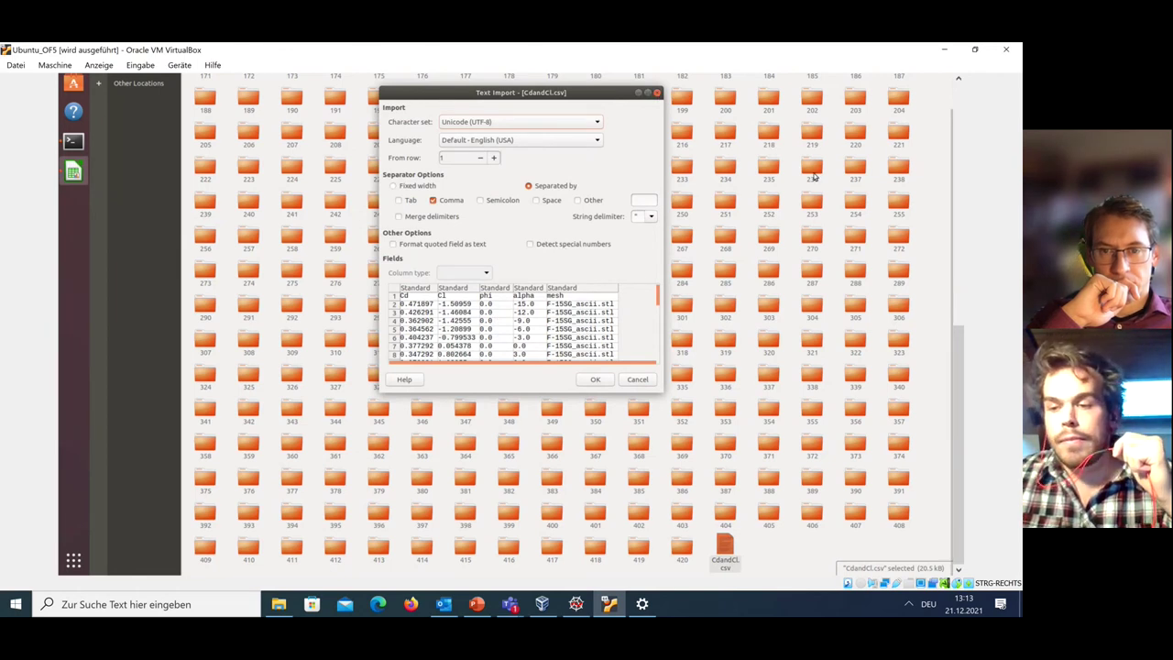
key(Escape)
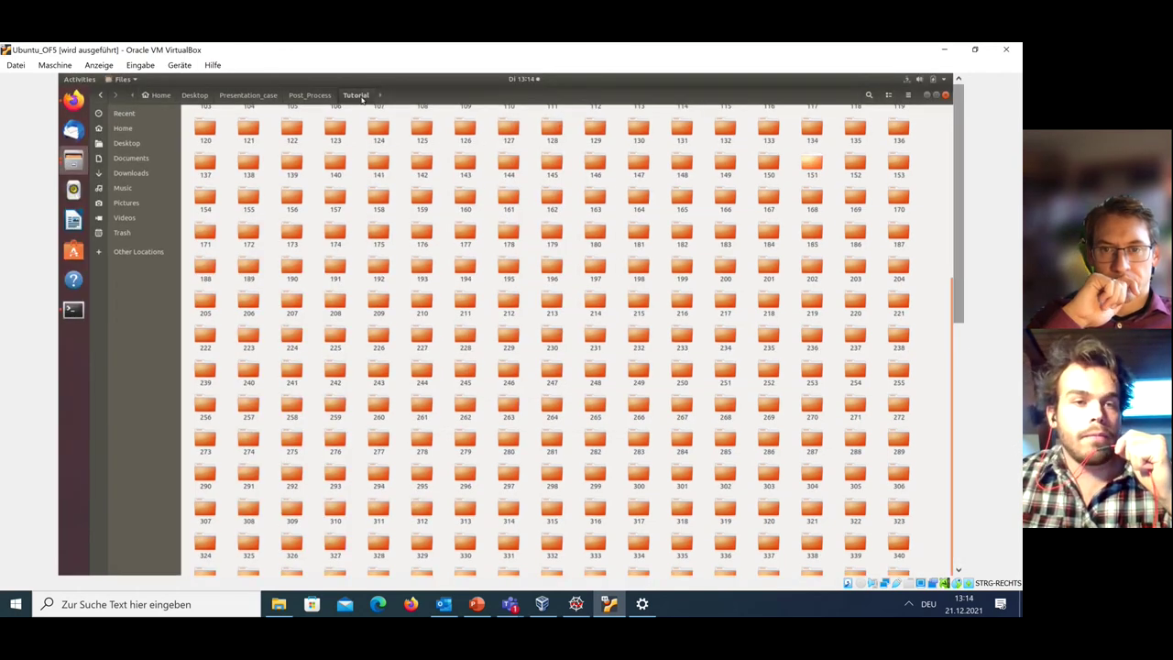
- Run the png_to_avi.py script from the Terminal
click(305, 95)
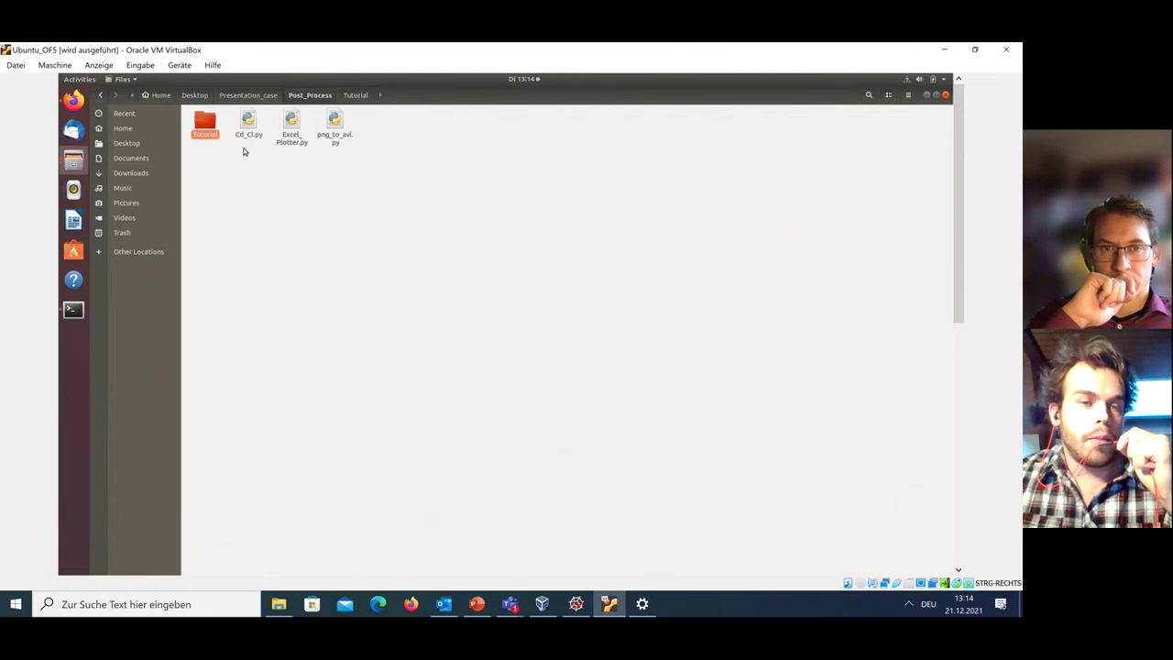
click(73, 310)
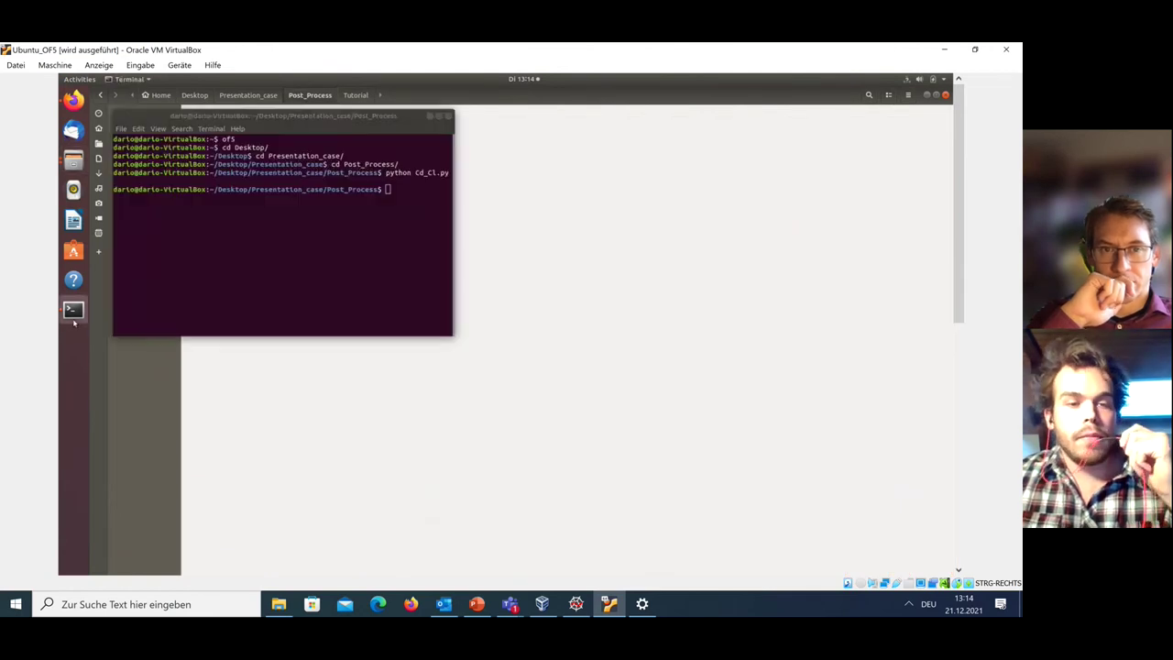
text(p)
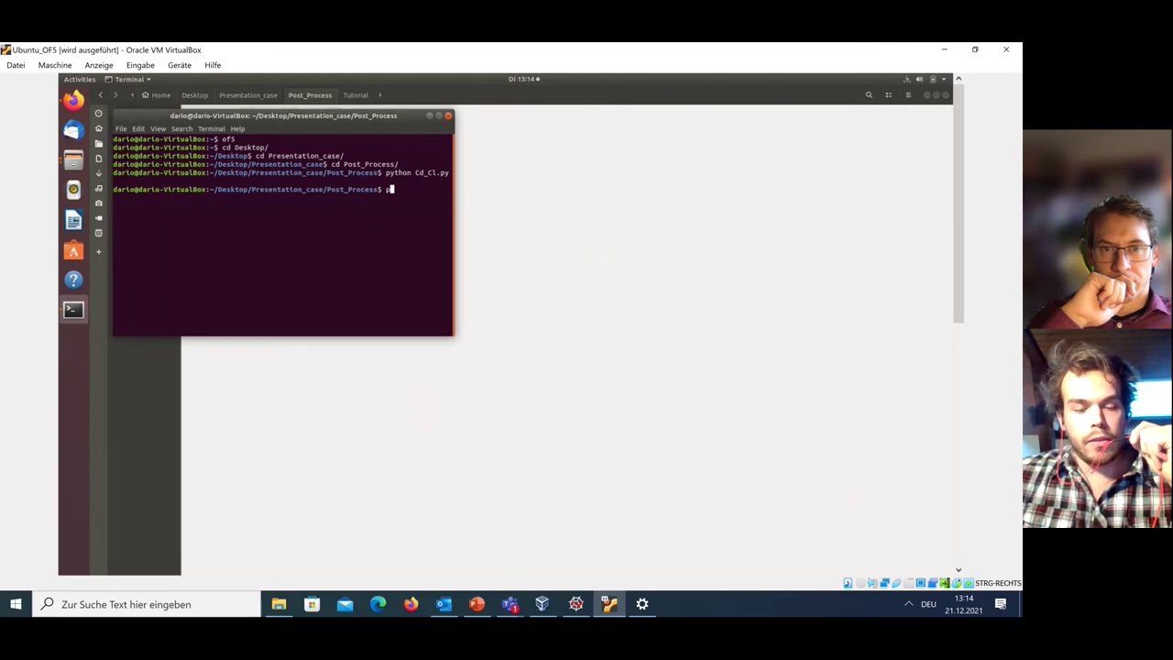
text(ython pn)
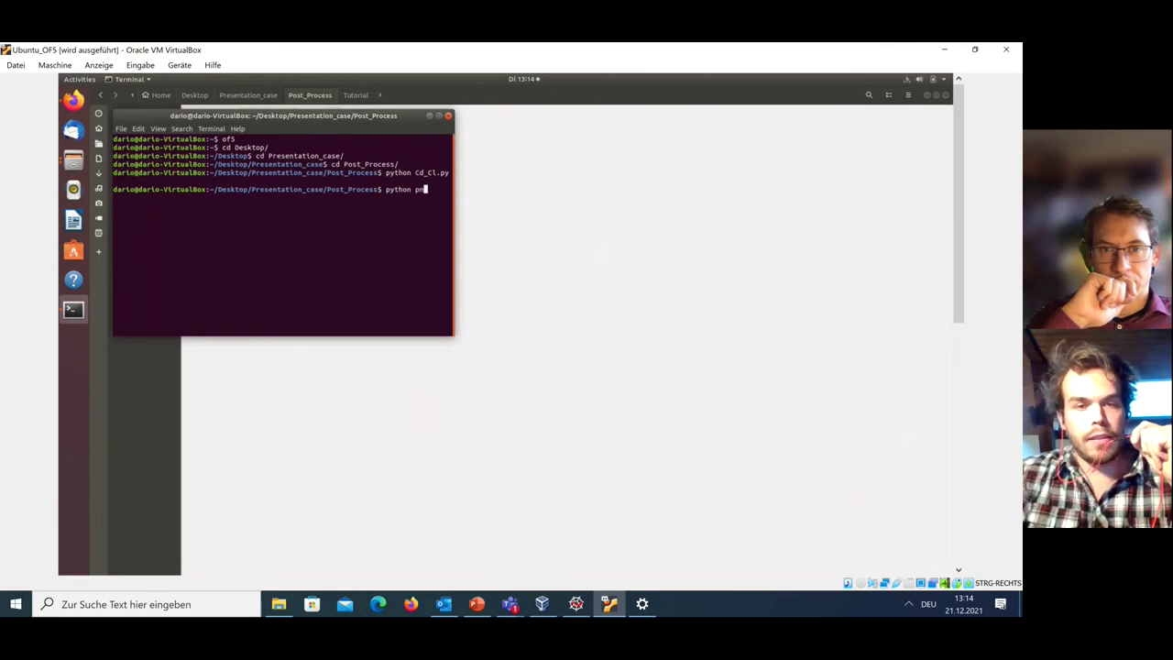
key(Tab)
key(Return)
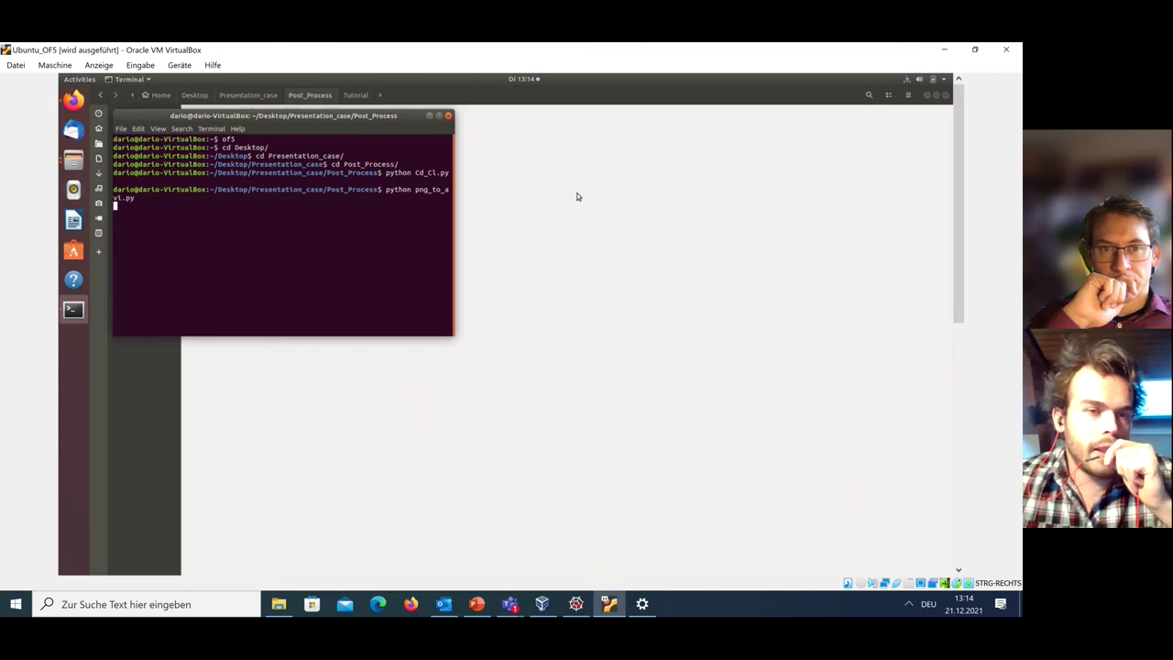
- In the Tutorial folder, select the new images folder holding 421 items
click(577, 196)
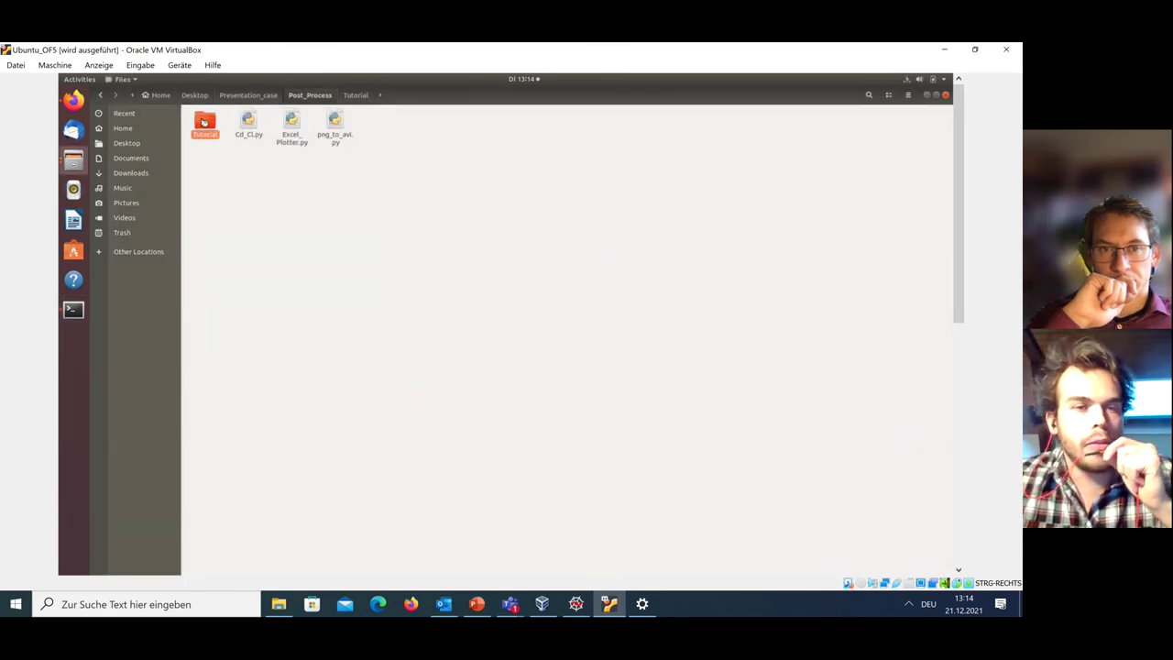
double_click(202, 121)
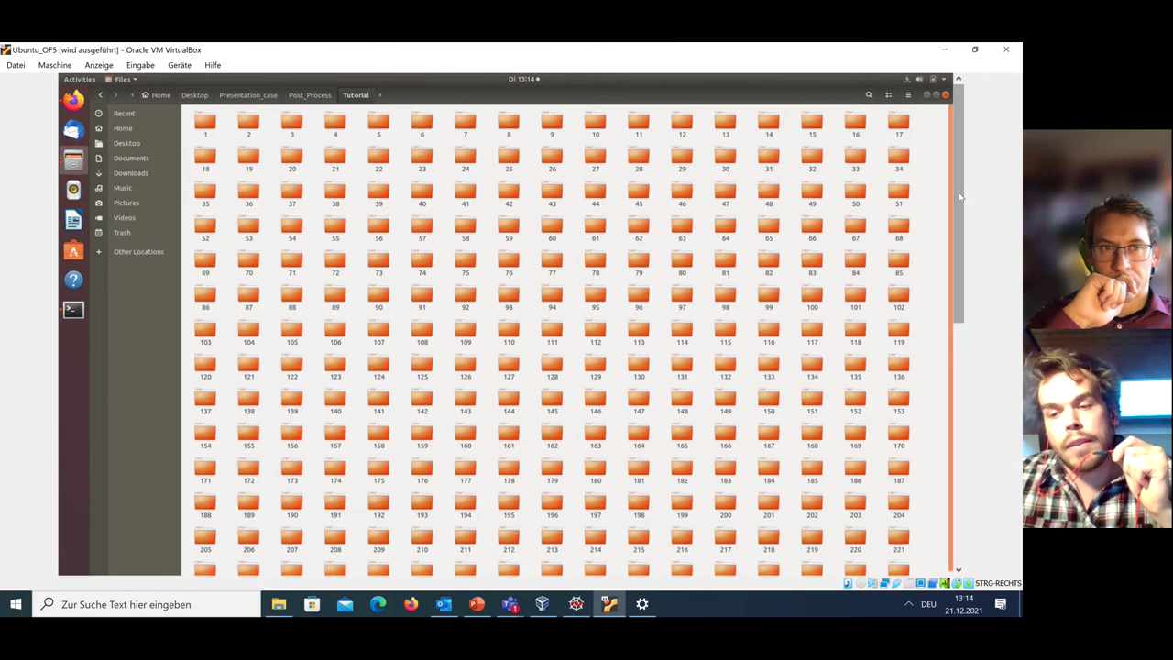
scroll(954, 424, down, 1)
scroll(954, 423, down, 1)
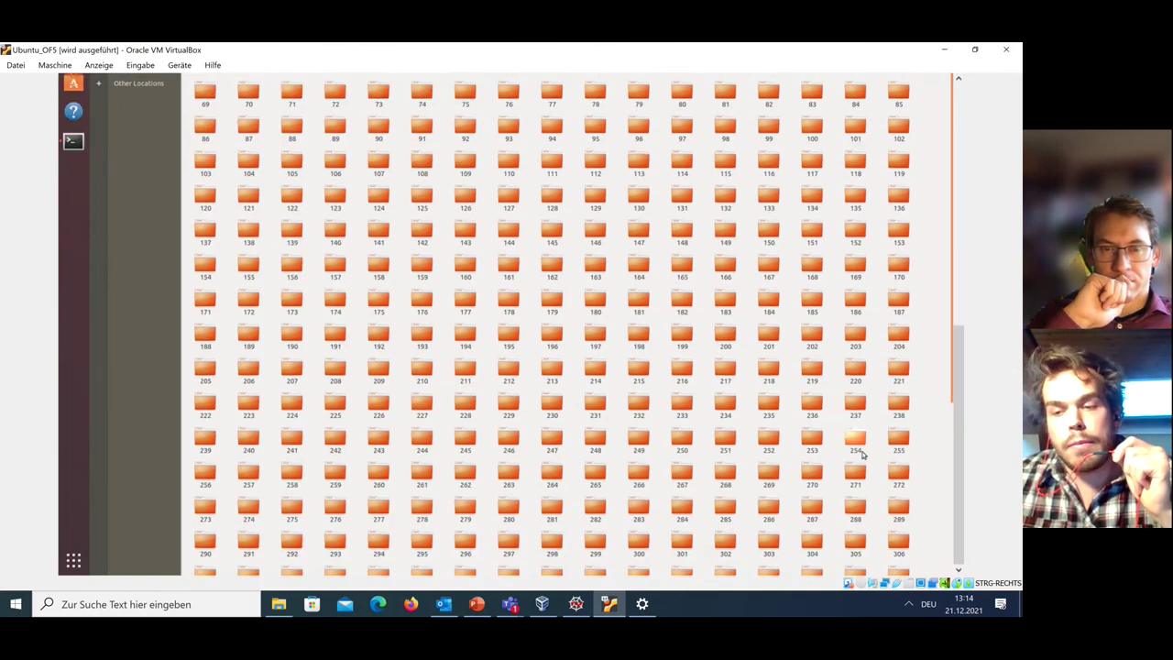
scroll(862, 454, down, 5)
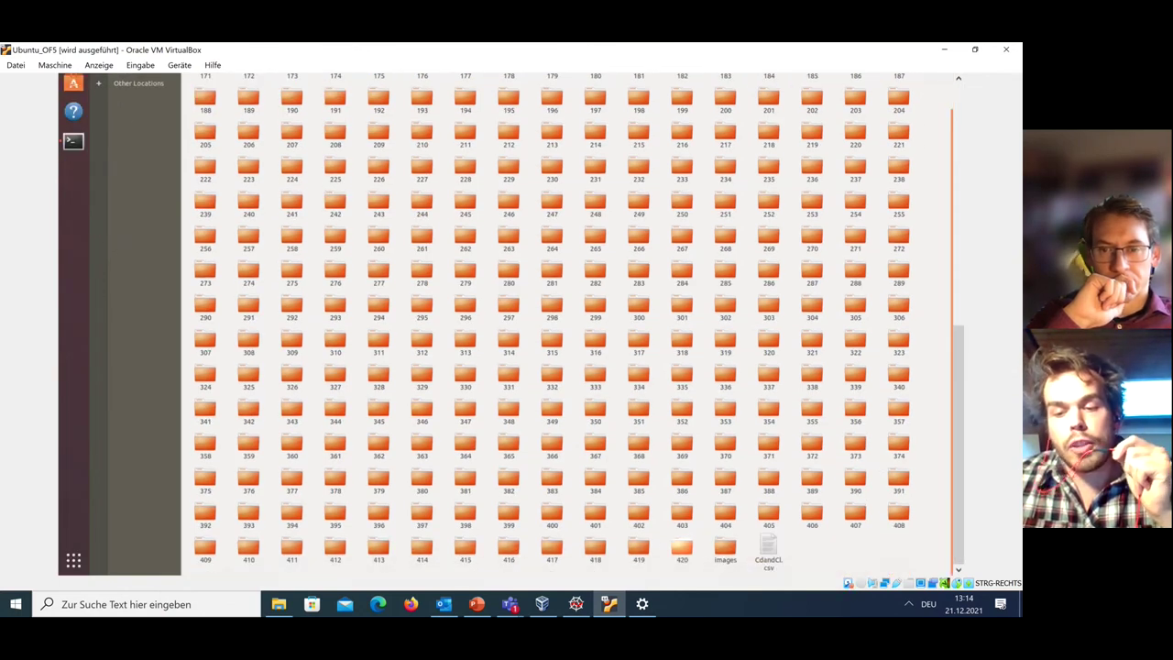
click(730, 554)
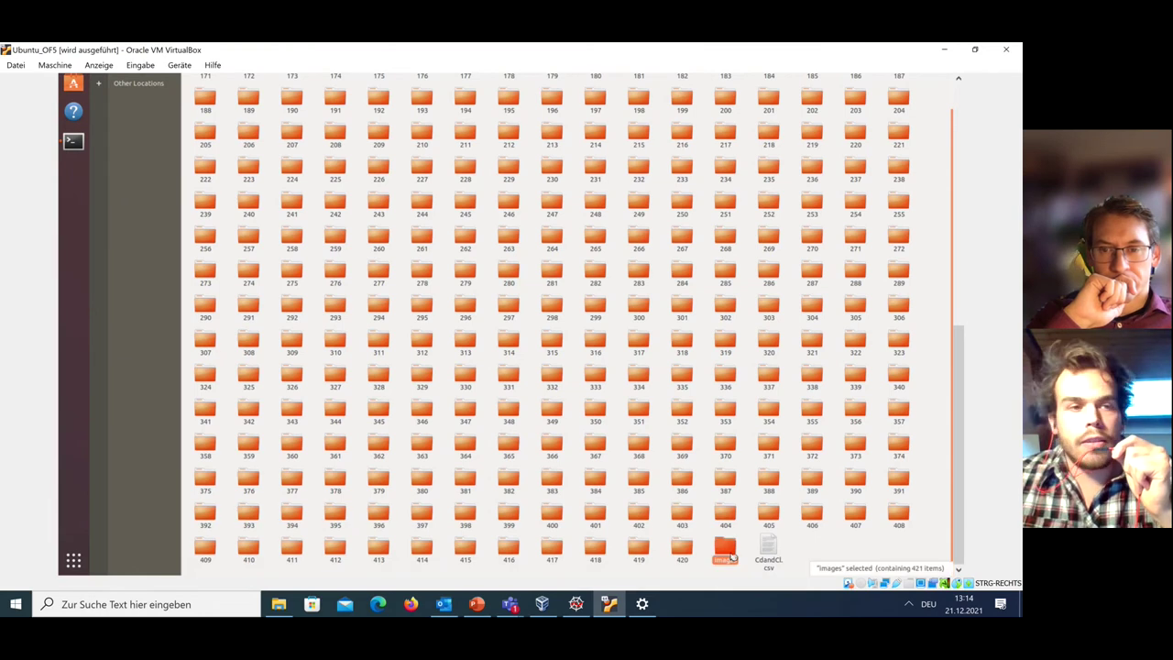
- Open the images folder and scroll past 1.png–420.png to the generated video.avi
double_click(732, 557)
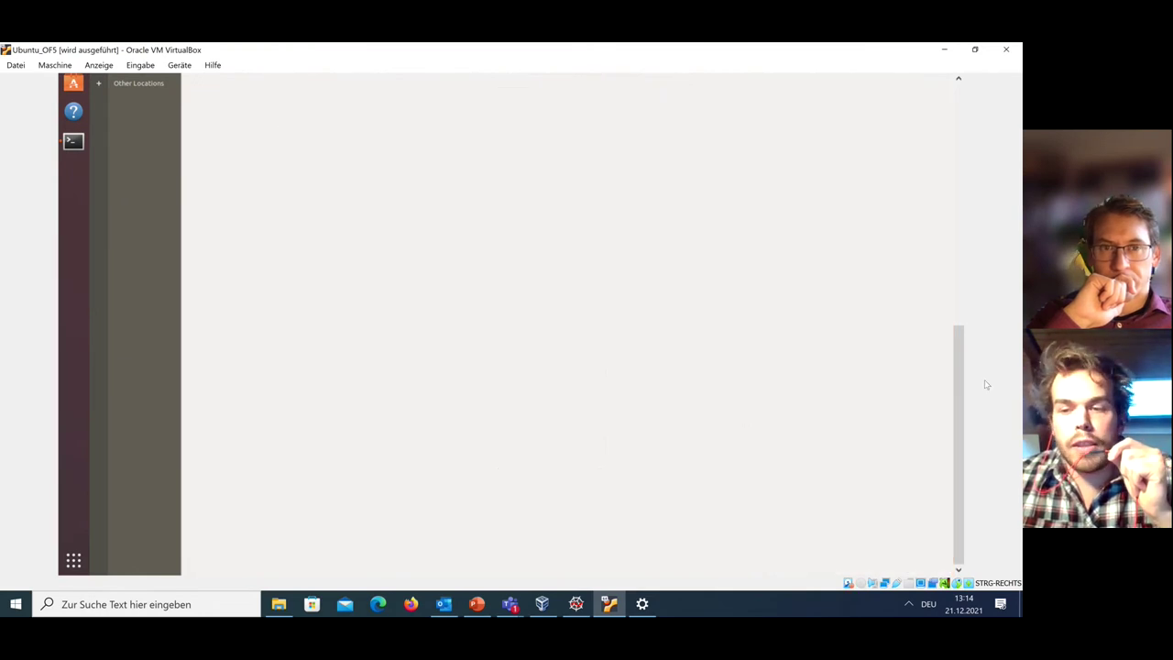
drag(959, 385, 948, 112)
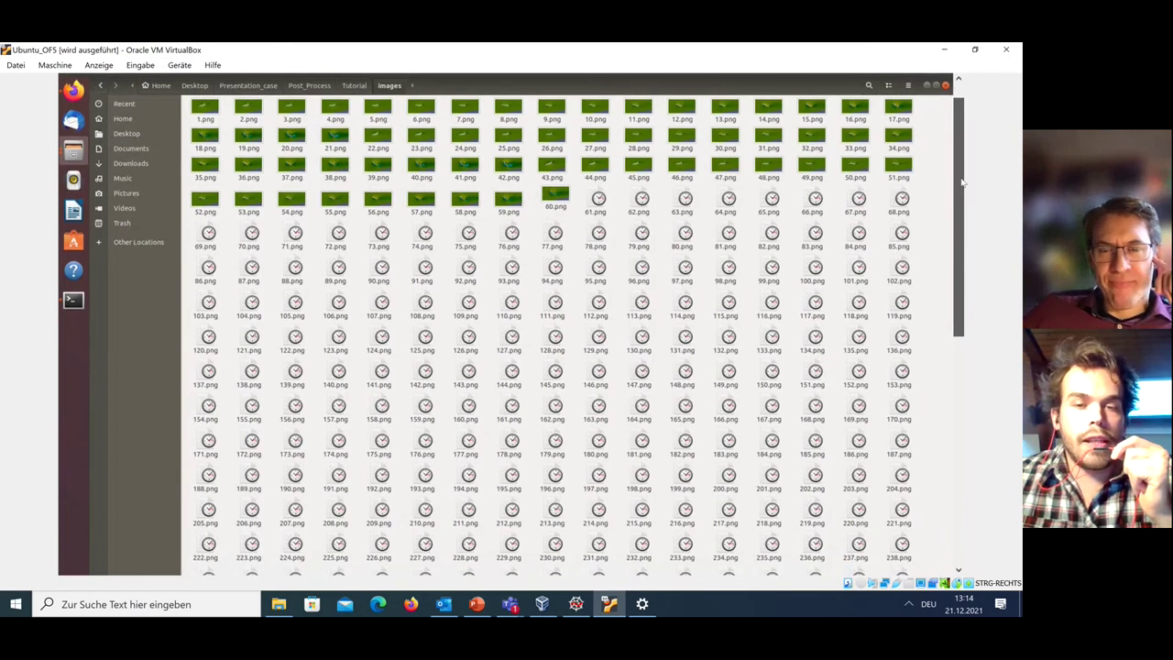
scroll(954, 257, down, 6)
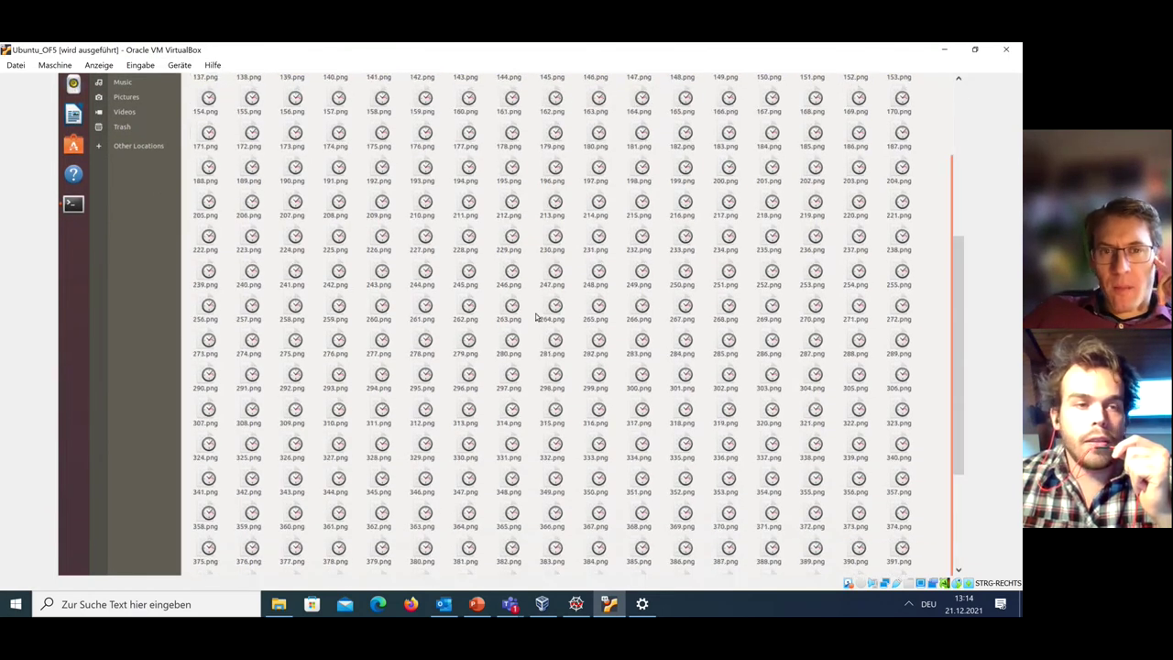
click(68, 203)
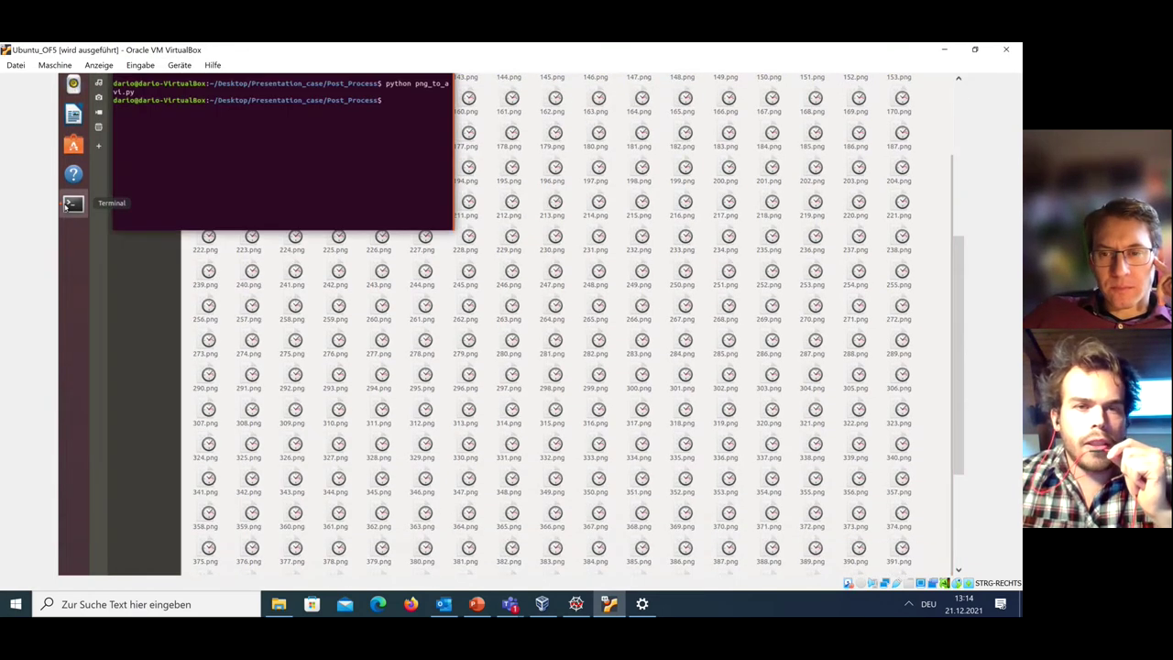
scroll(953, 444, down, 3)
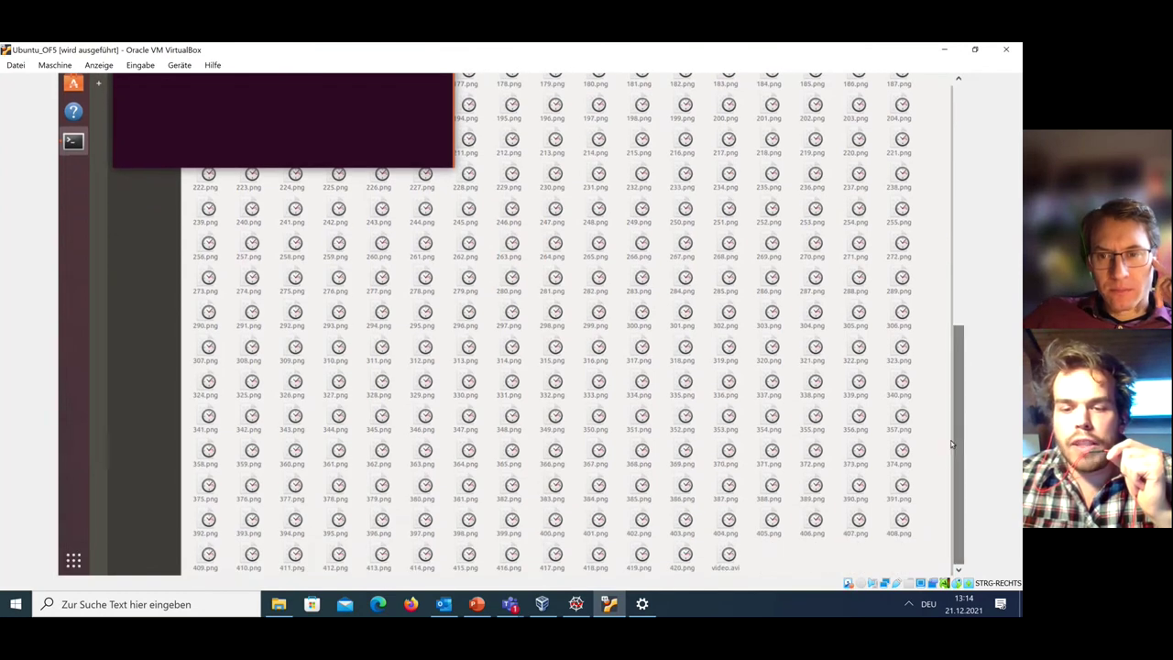
click(799, 555)
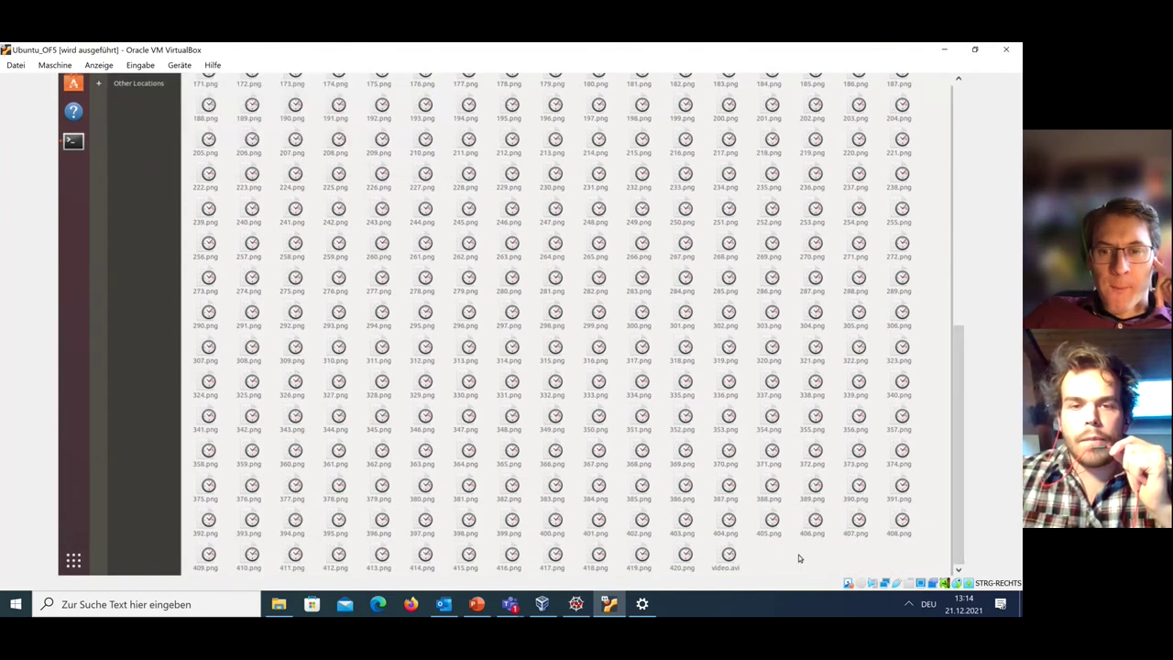
- Open video.avi with VLC media player through Open With Other Application
right_click(730, 555)
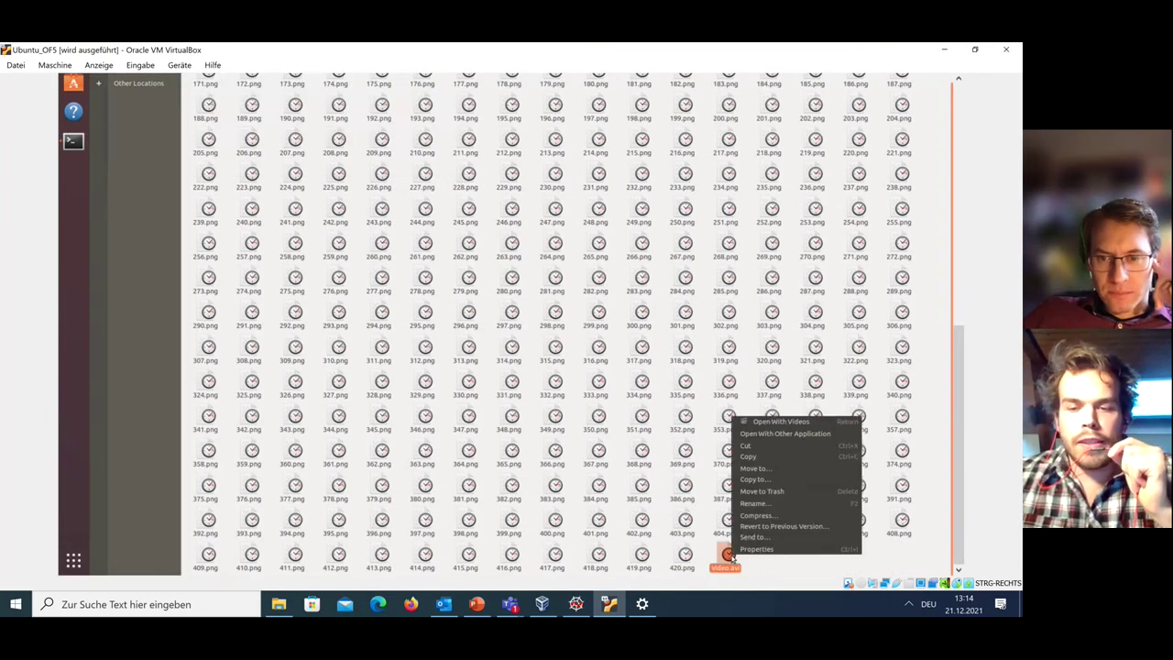
click(777, 447)
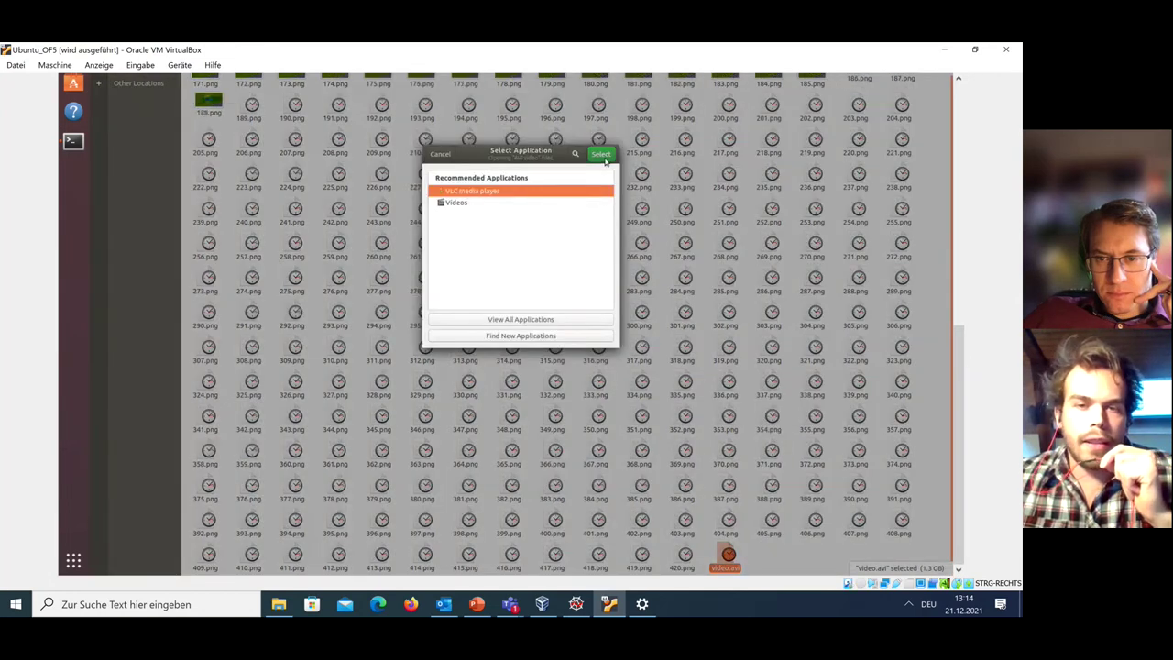
click(602, 155)
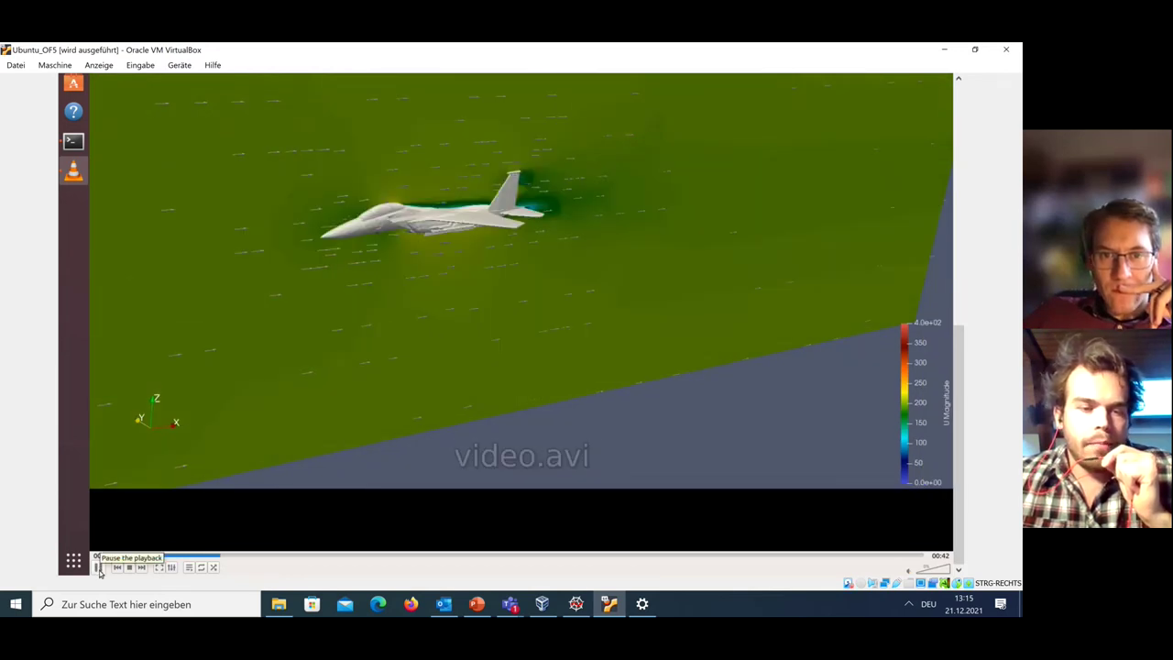
- Pause and resume the jet animation, pausing again at 00:16
click(99, 569)
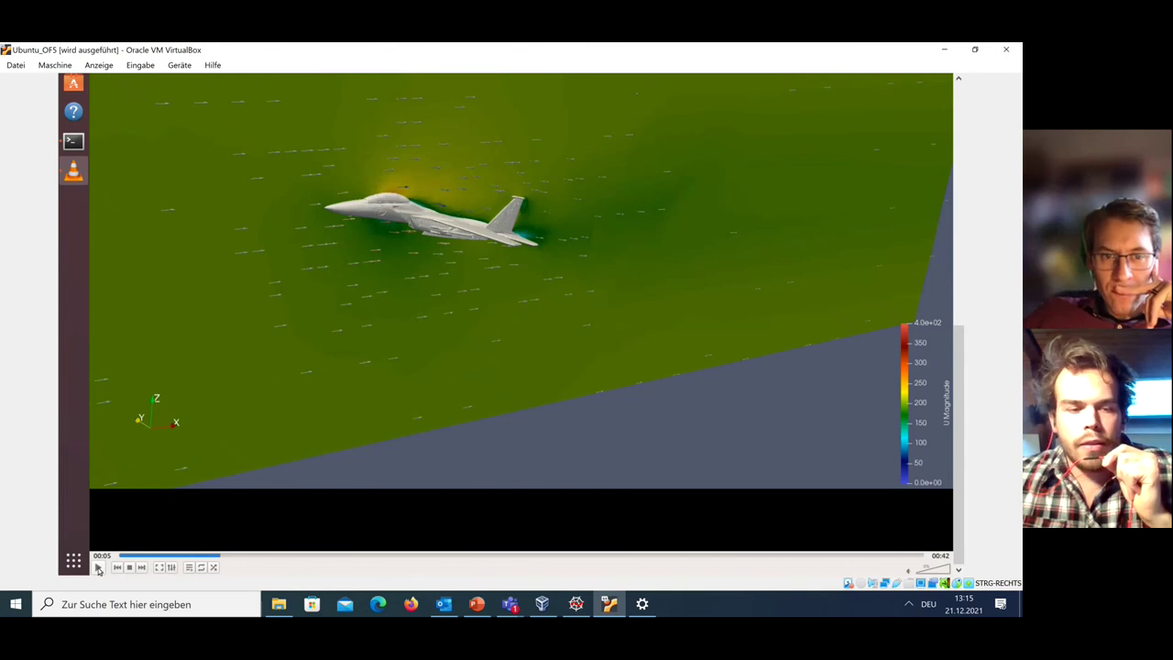
click(99, 568)
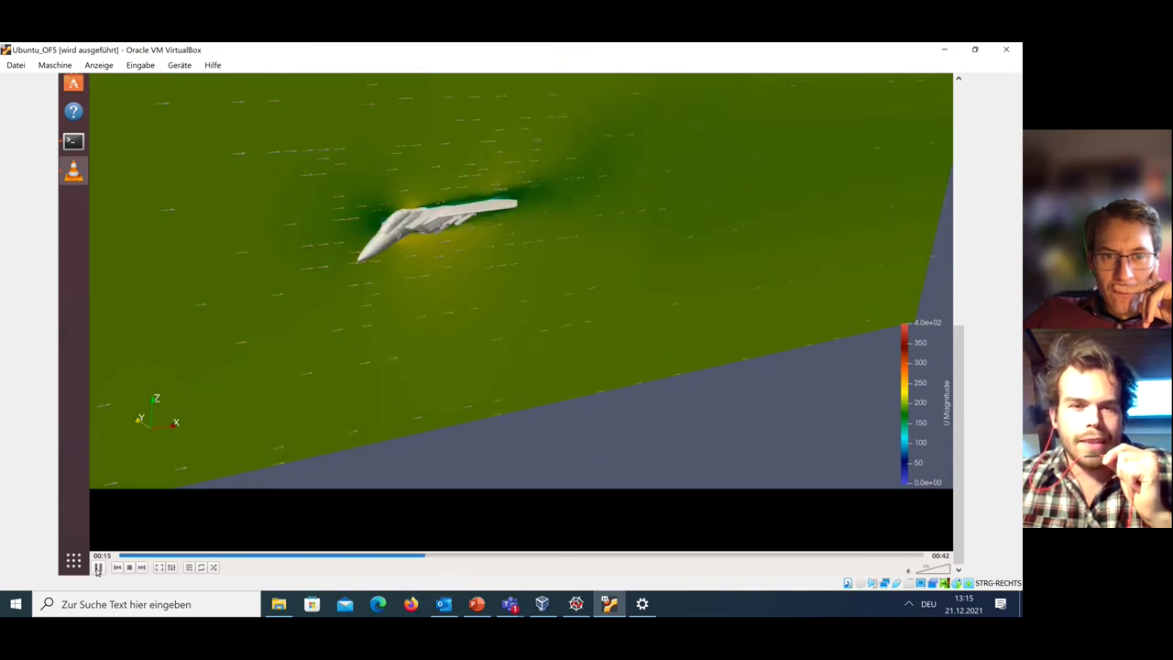
click(98, 568)
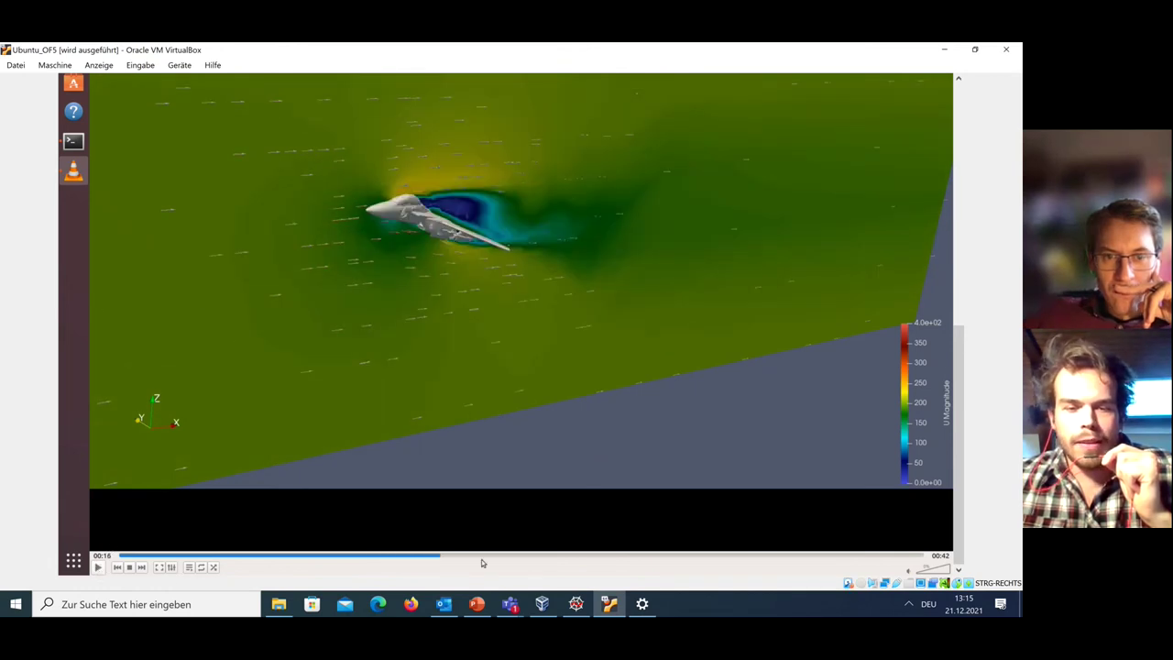
- Rewind to 00:00, replay to 00:08, jump to 00:26, and exit fullscreen
drag(440, 556, 116, 555)
click(99, 568)
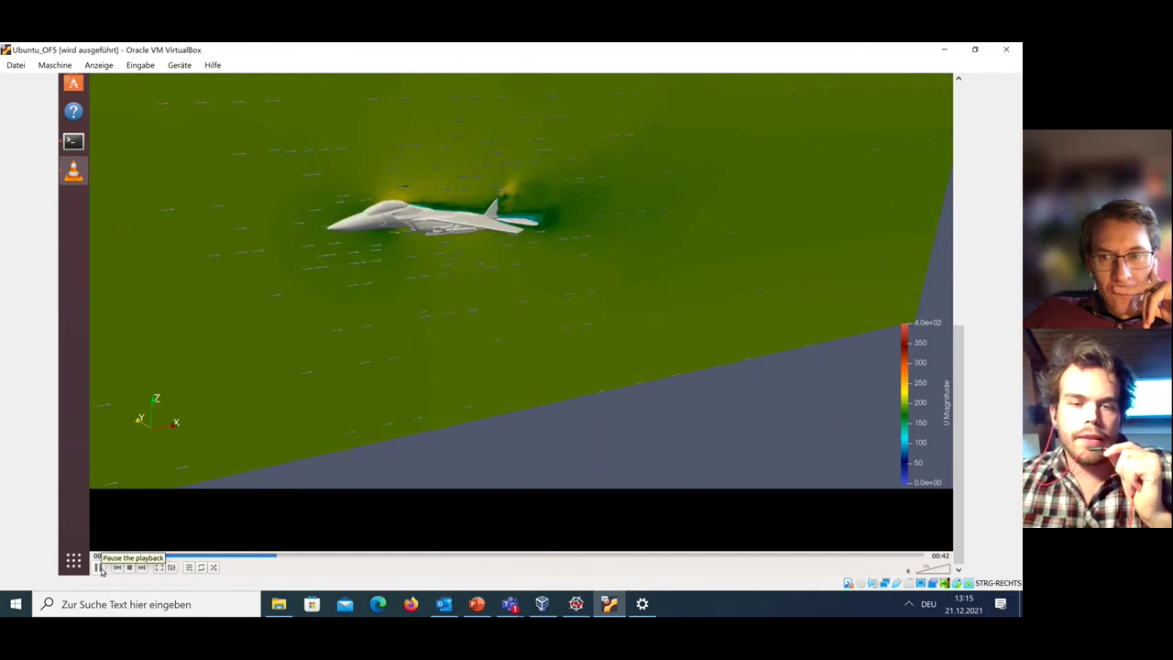
click(99, 567)
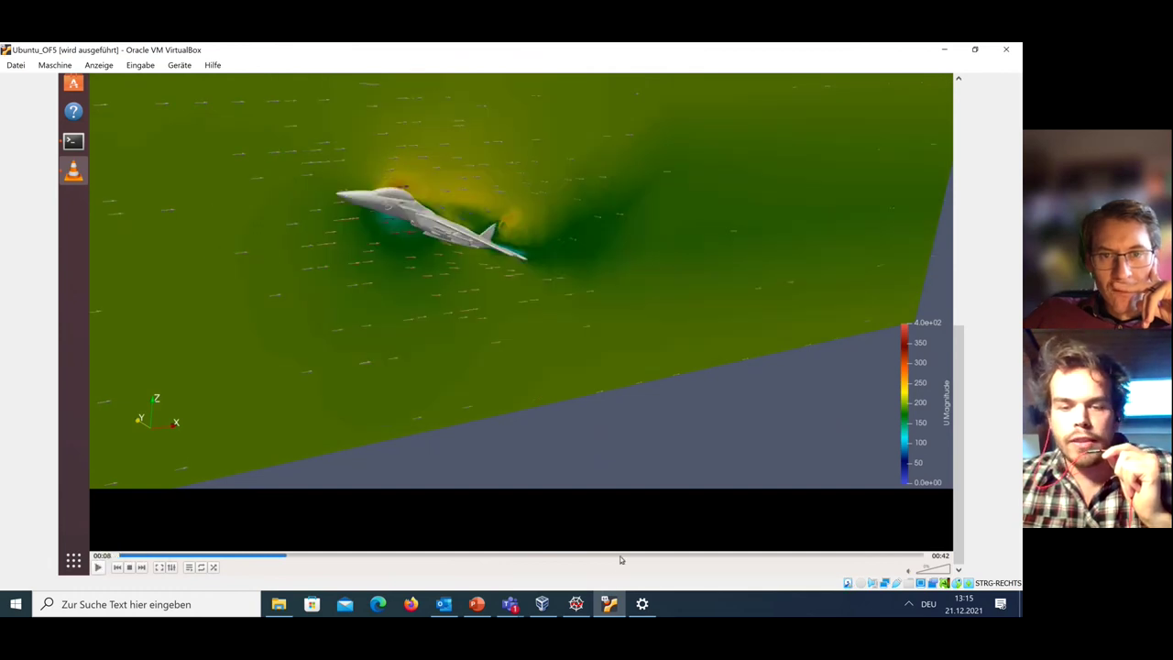
click(620, 556)
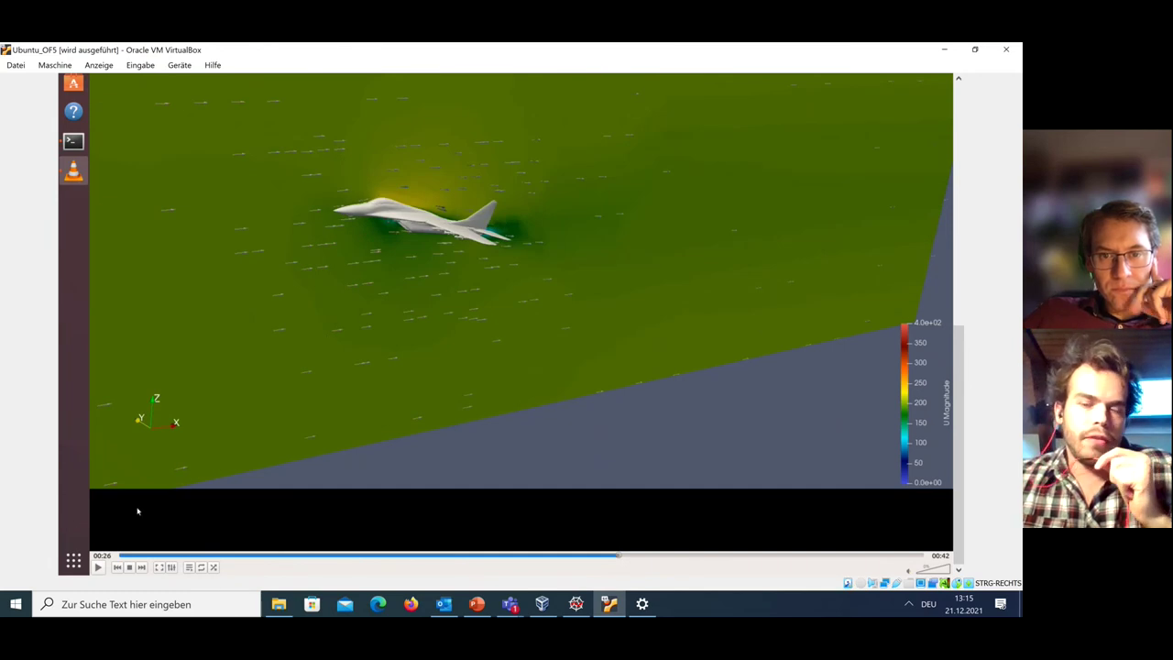
key(Escape)
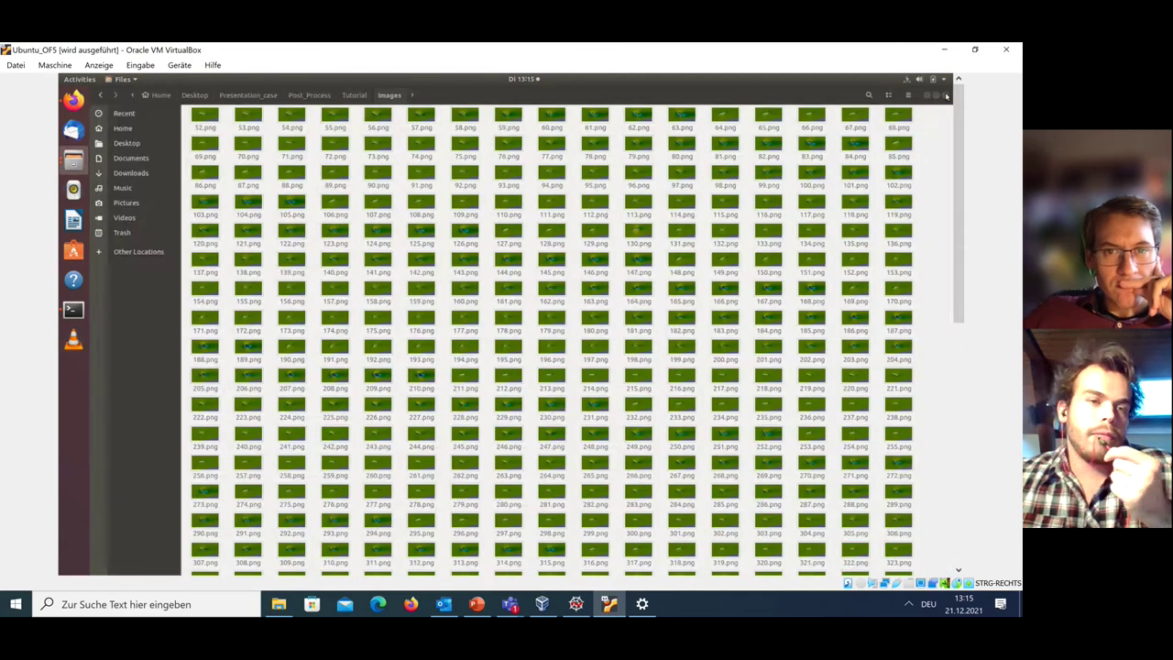
- Close VLC, return to Post_Process, and bring up the Windows Präsentation folder
click(946, 94)
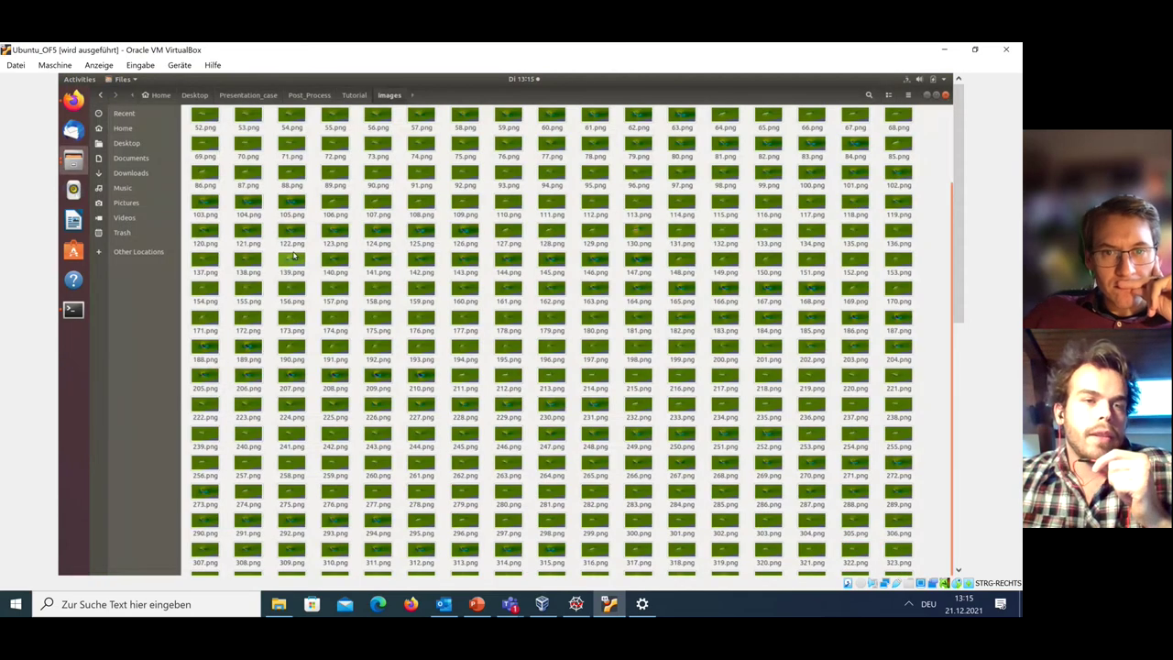
click(293, 98)
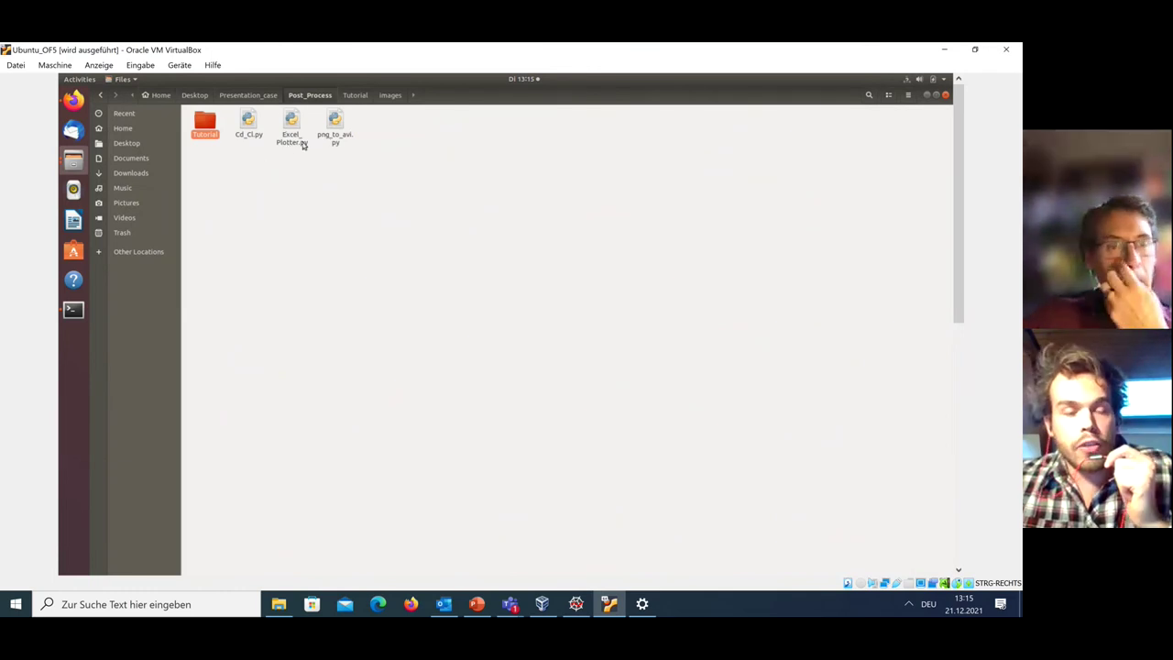
click(283, 605)
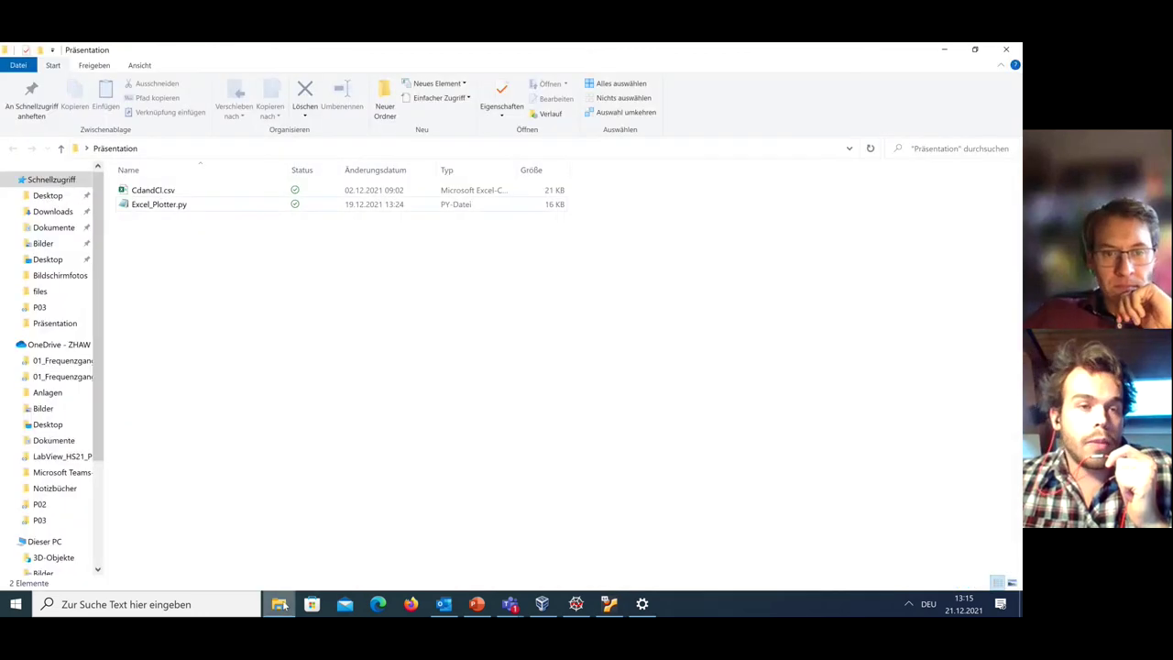
- Check CdandCl.csv in Excel, close it with Alt+F4, and bring Spyder forward
click(158, 193)
double_click(158, 190)
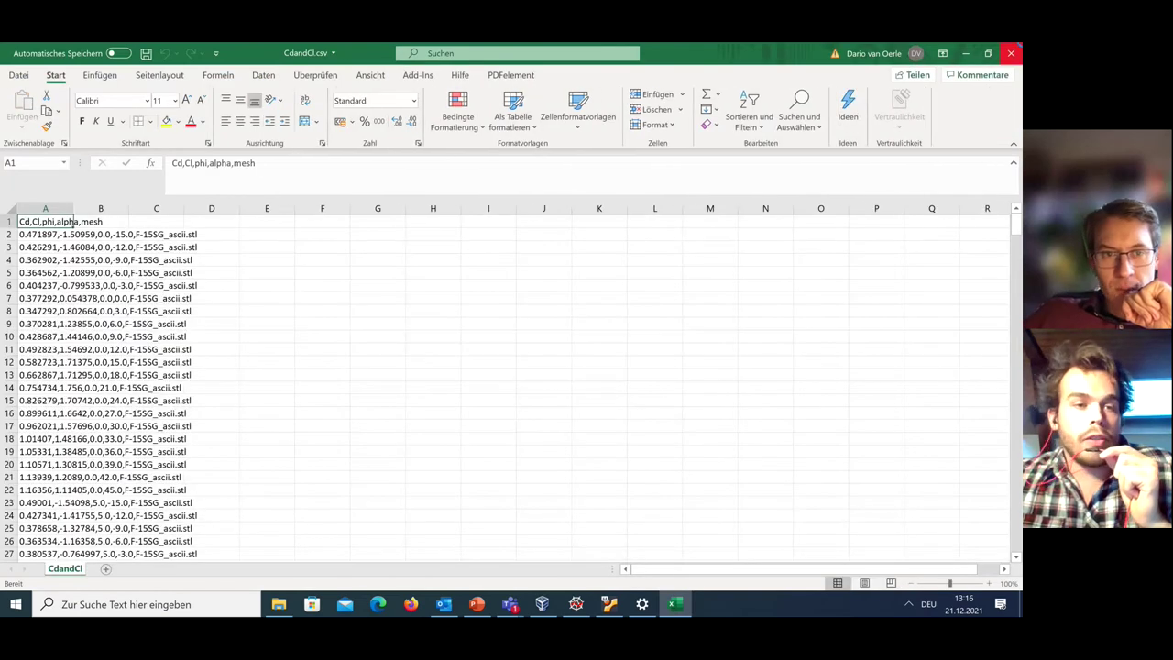
key(alt+F4)
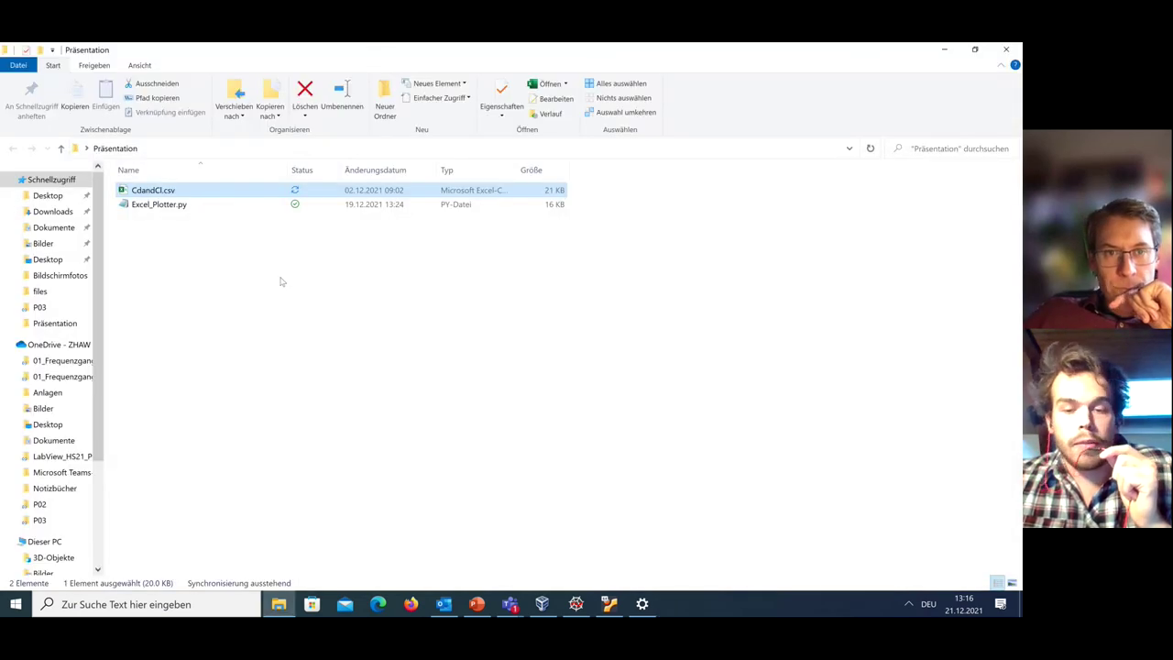
click(576, 604)
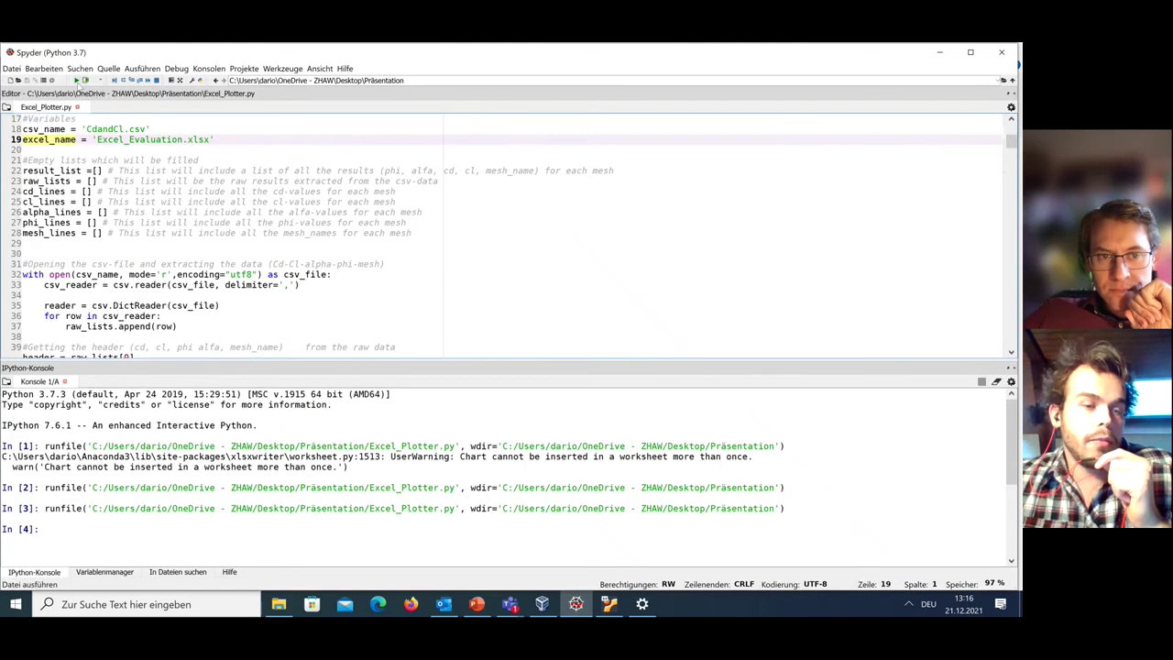
- Run Excel_Plotter.py to create Excel_Evaluation.xlsx, then minimize Spyder
click(77, 81)
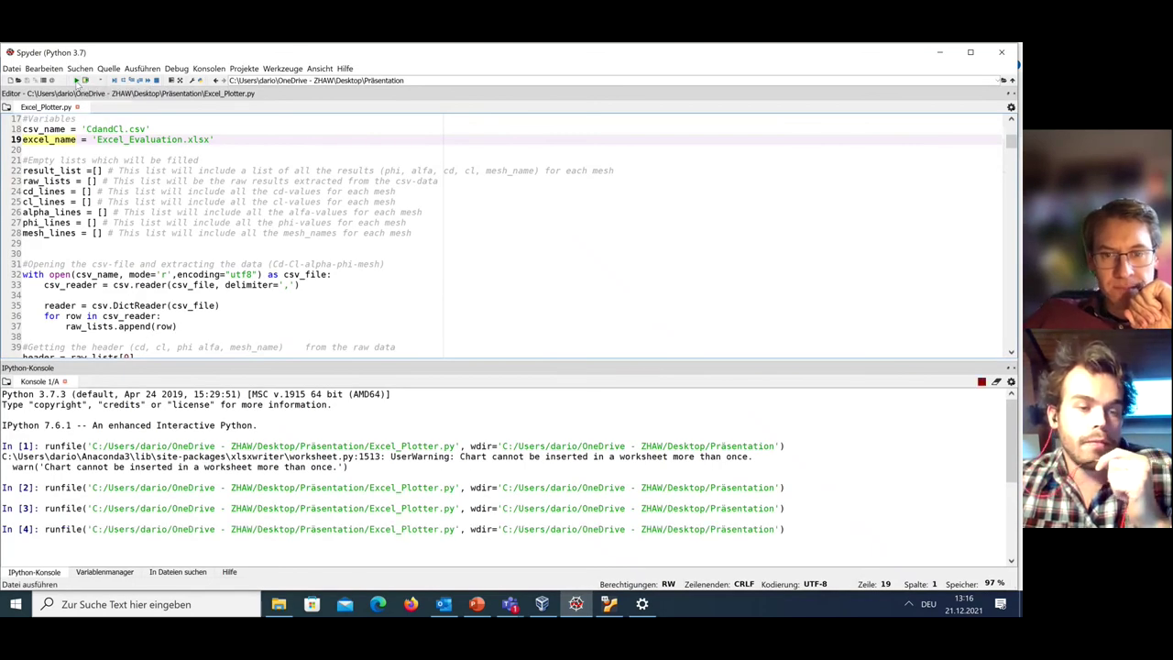
click(942, 53)
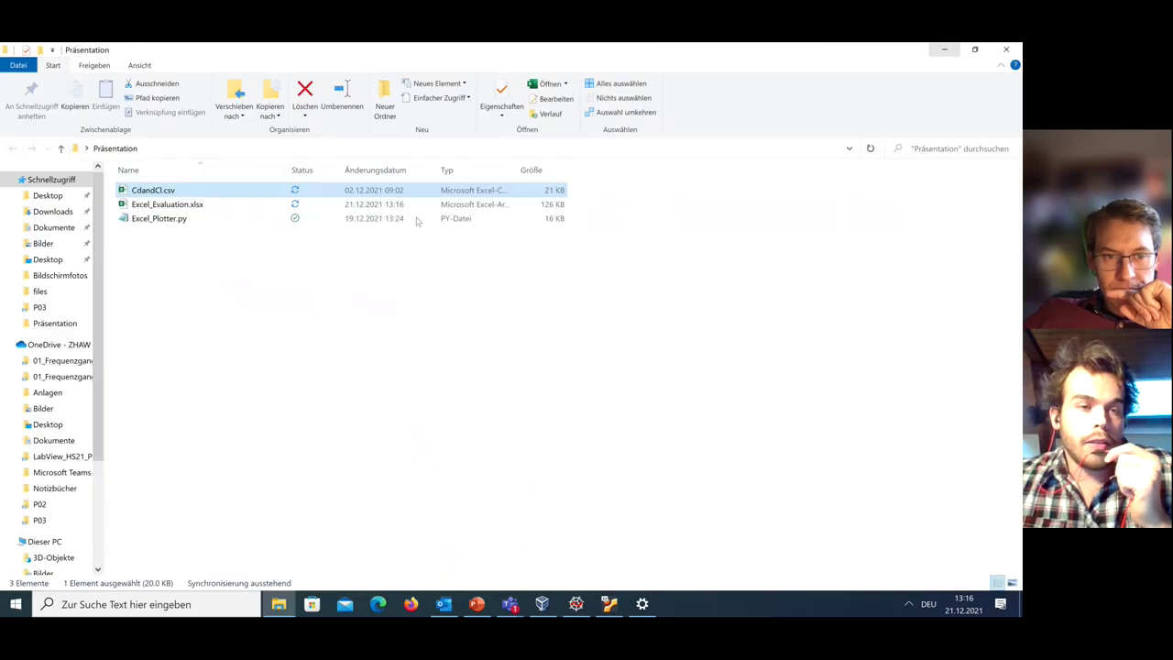
- Open Excel_Evaluation.xlsx and browse the MIG_29_fulcrum_ascii.stl sheet's Cd/Cl charts
click(170, 207)
double_click(172, 207)
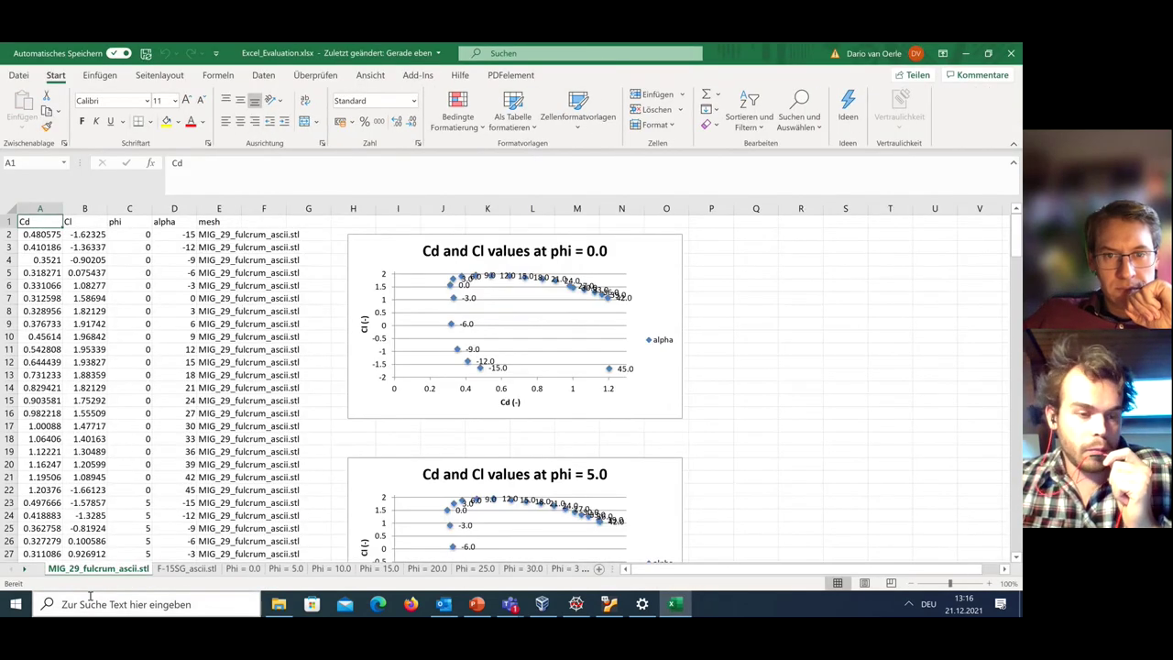
click(185, 568)
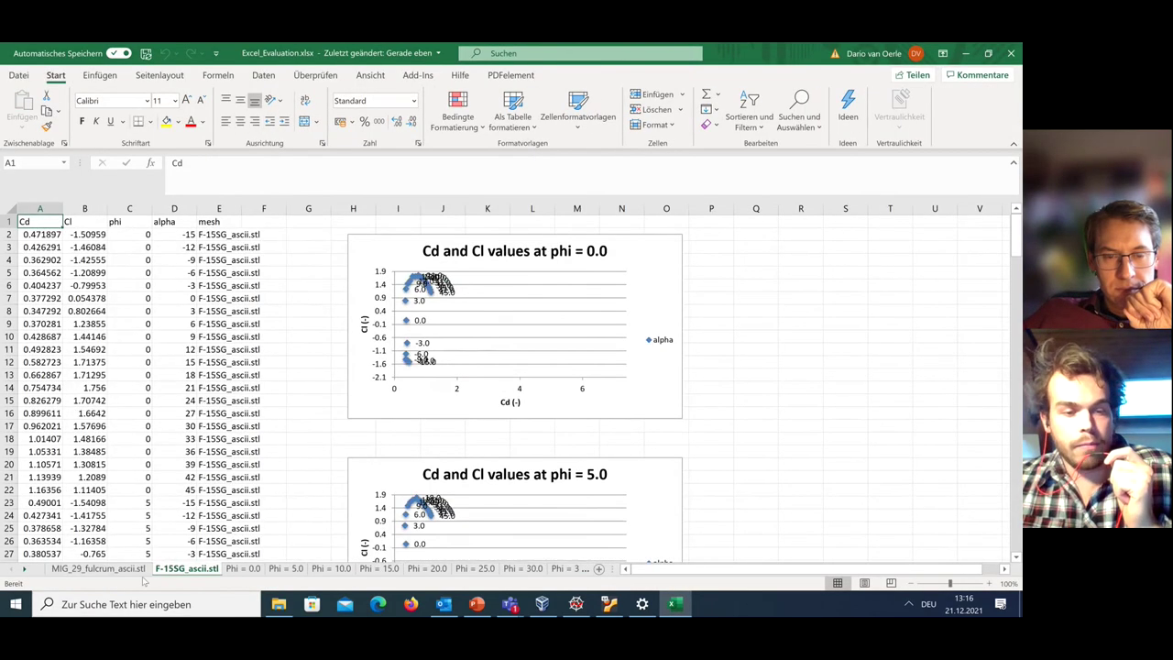
click(99, 569)
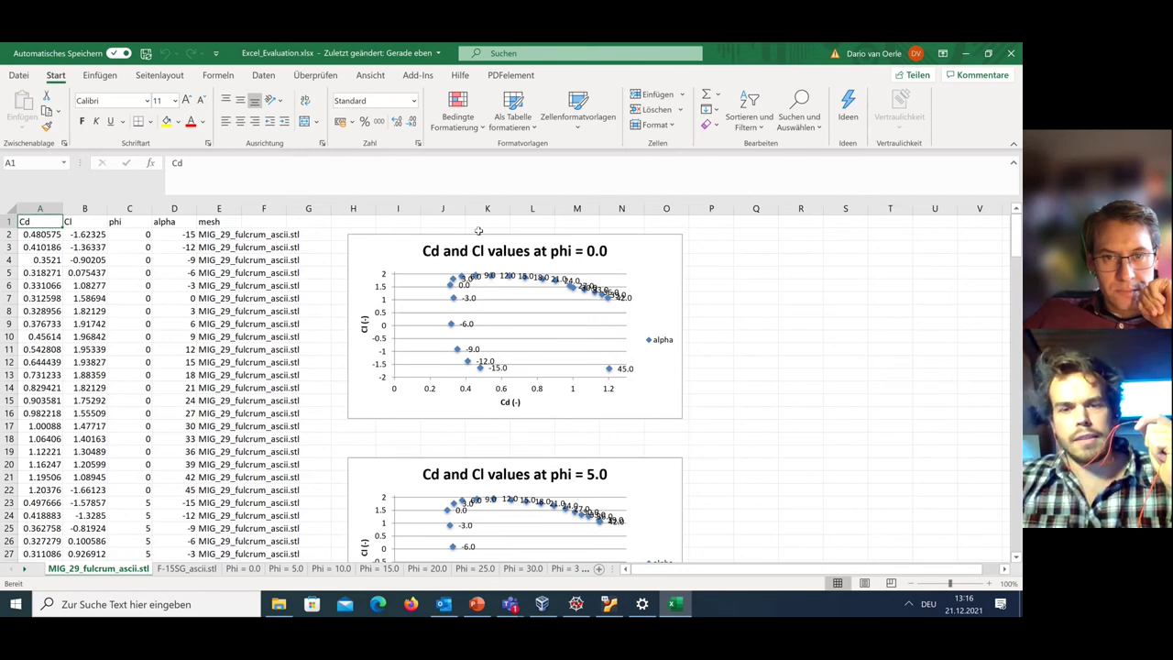
scroll(500, 257, down, 1)
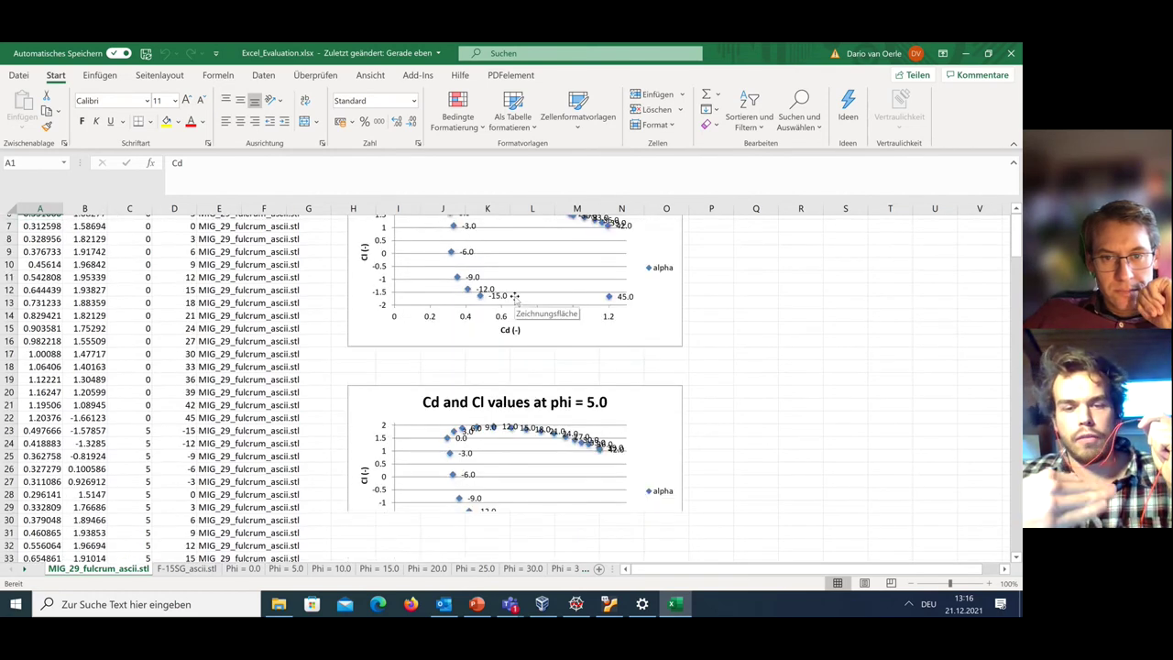
scroll(506, 275, down, 1)
scroll(515, 295, up, 1)
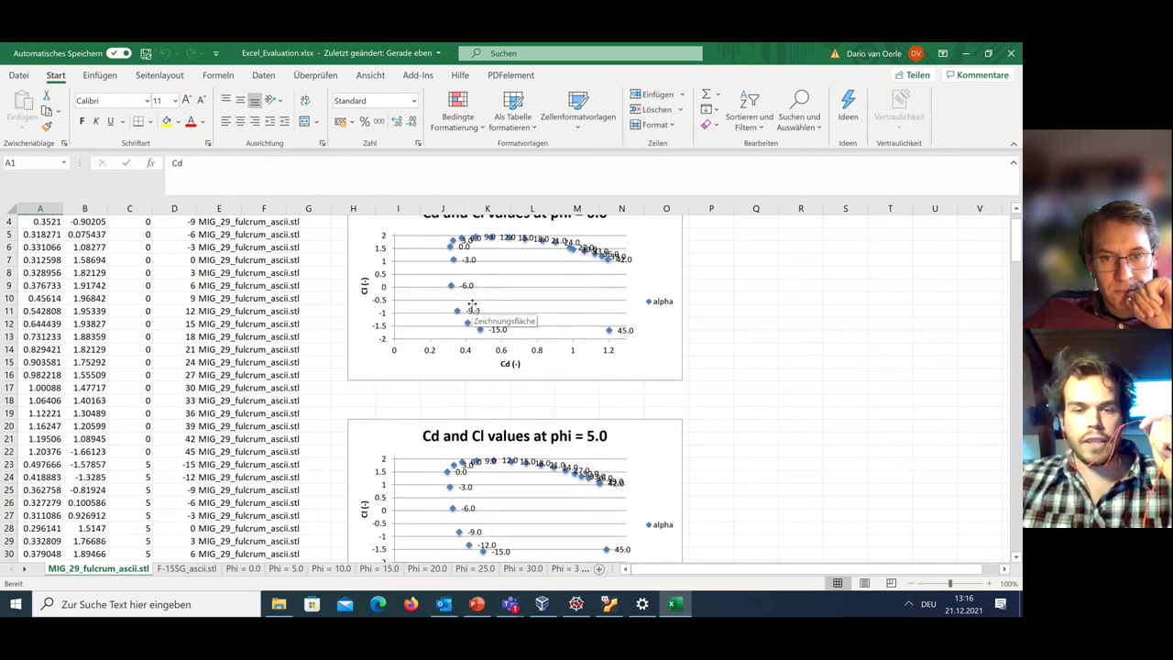
scroll(519, 413, down, 13)
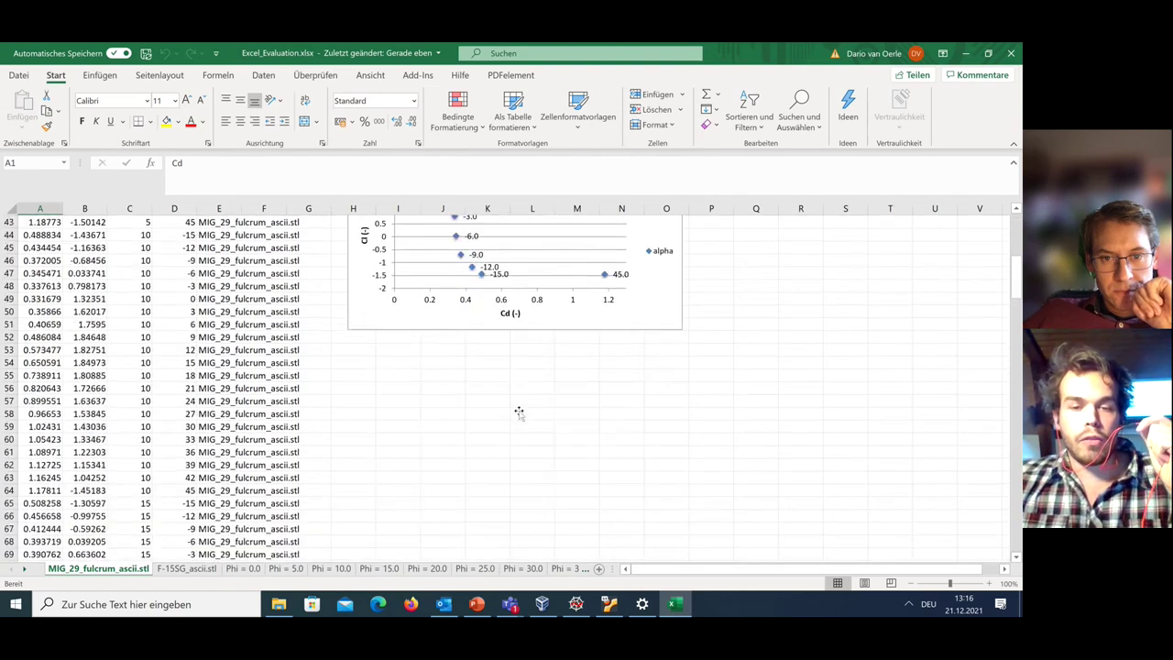
scroll(518, 413, down, 4)
scroll(519, 412, down, 2)
scroll(519, 413, down, 6)
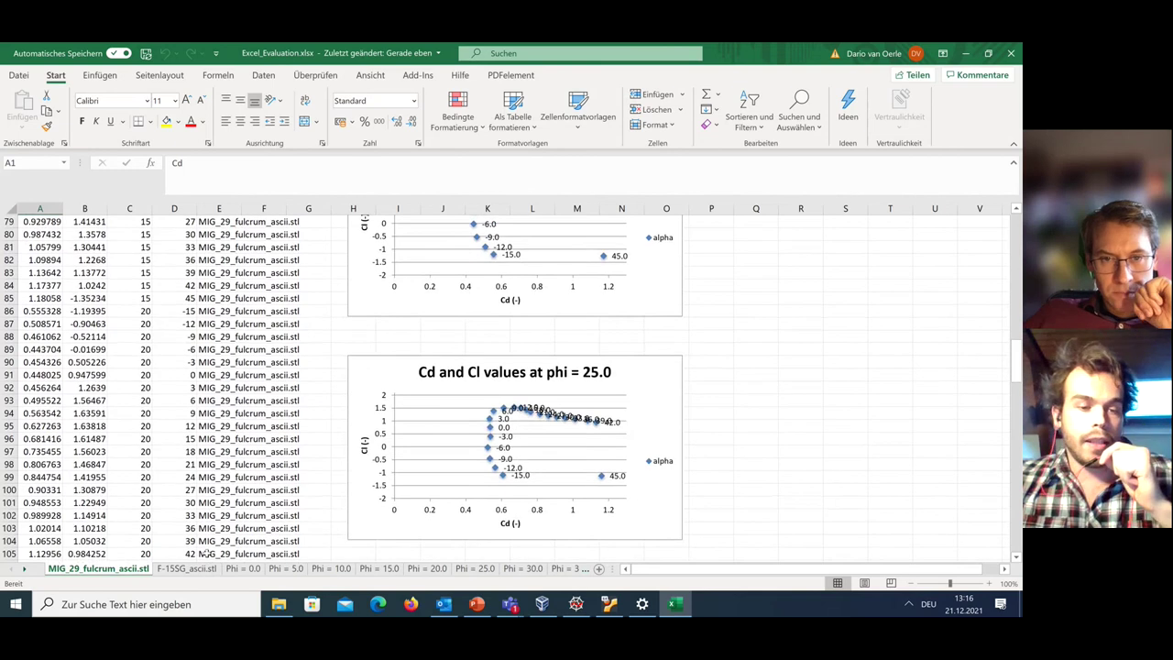
- On the F-15SG_ascii.stl sheet, open Format Axis for the phi = 25.0 chart's Cd axis
click(195, 570)
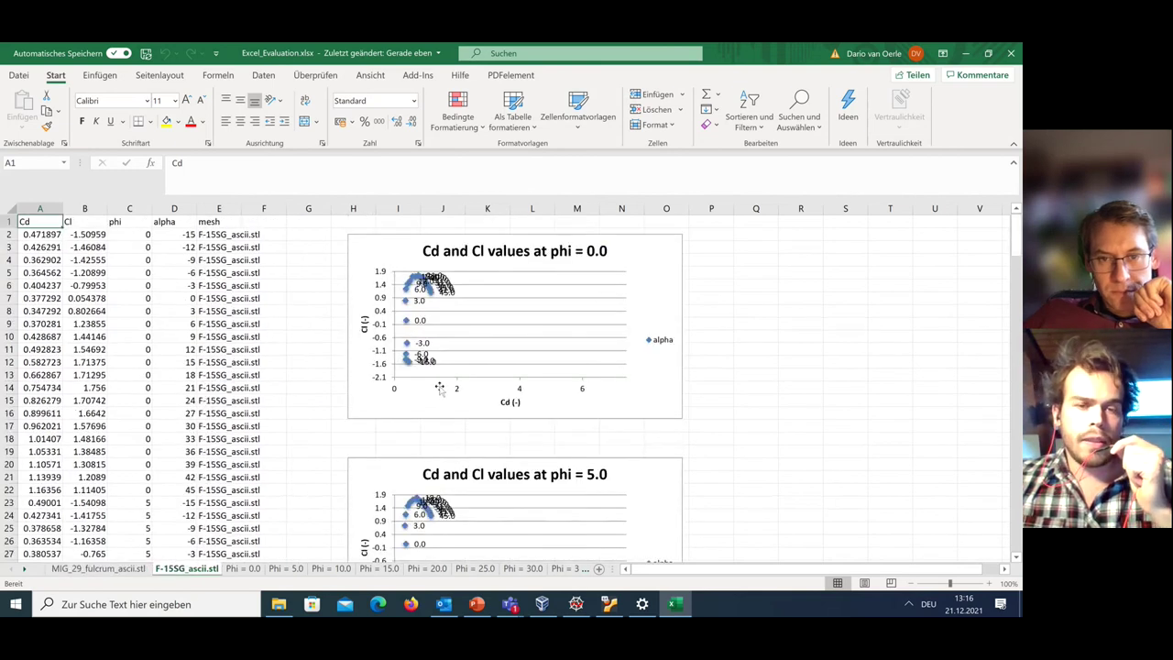
scroll(422, 332, down, 11)
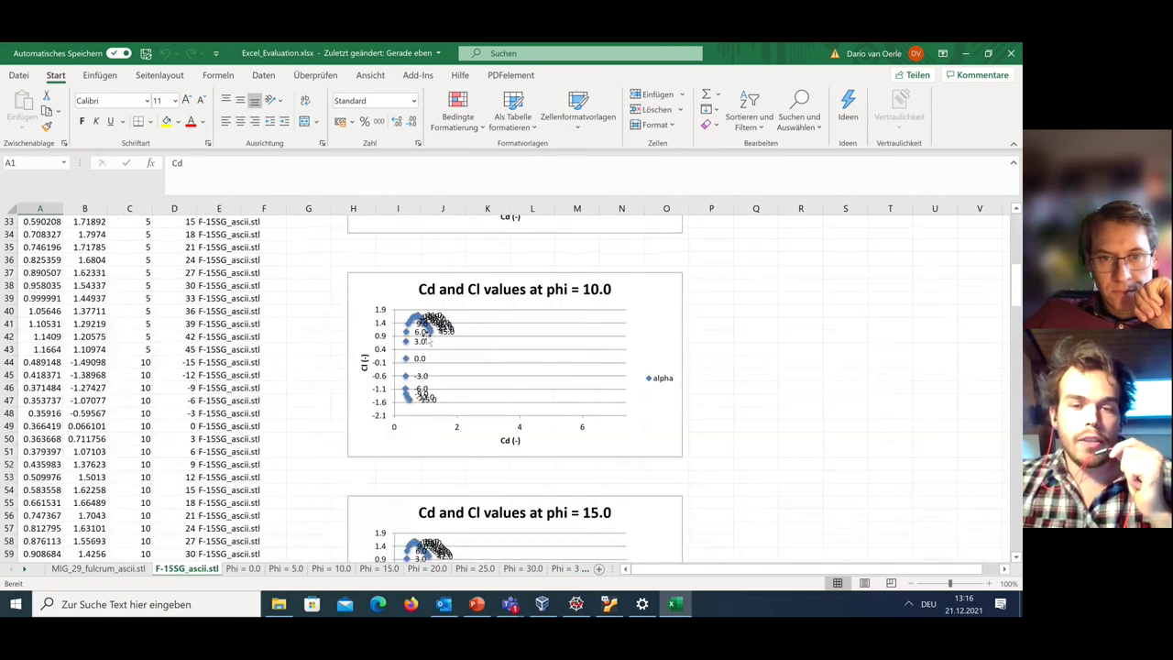
scroll(430, 343, down, 13)
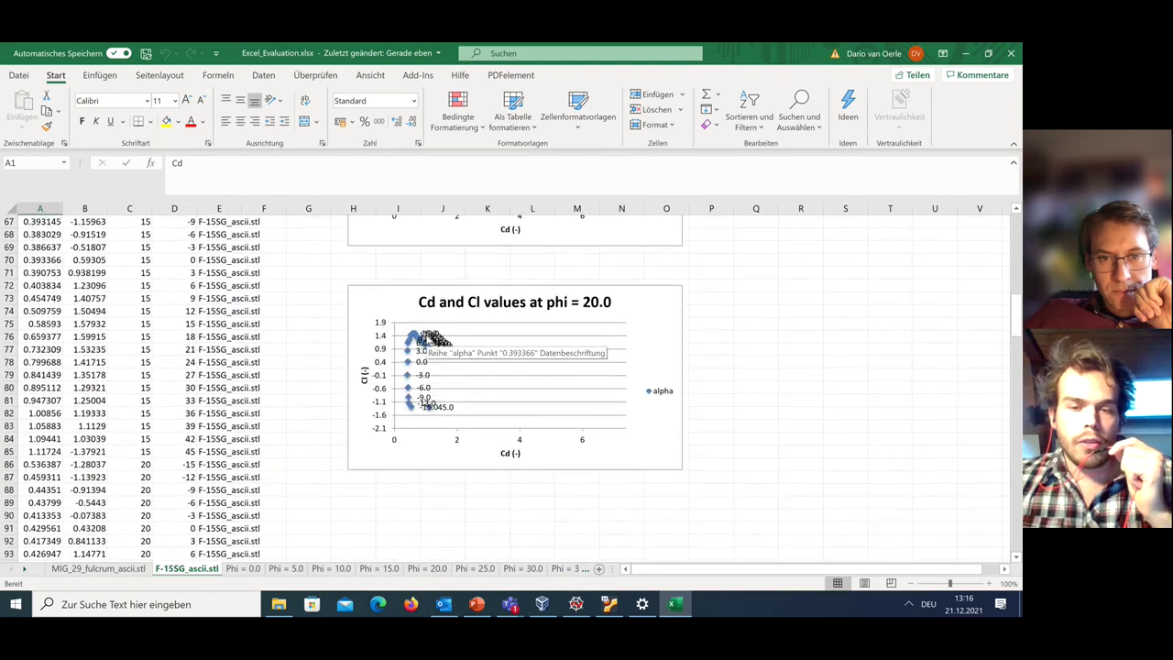
scroll(426, 337, down, 8)
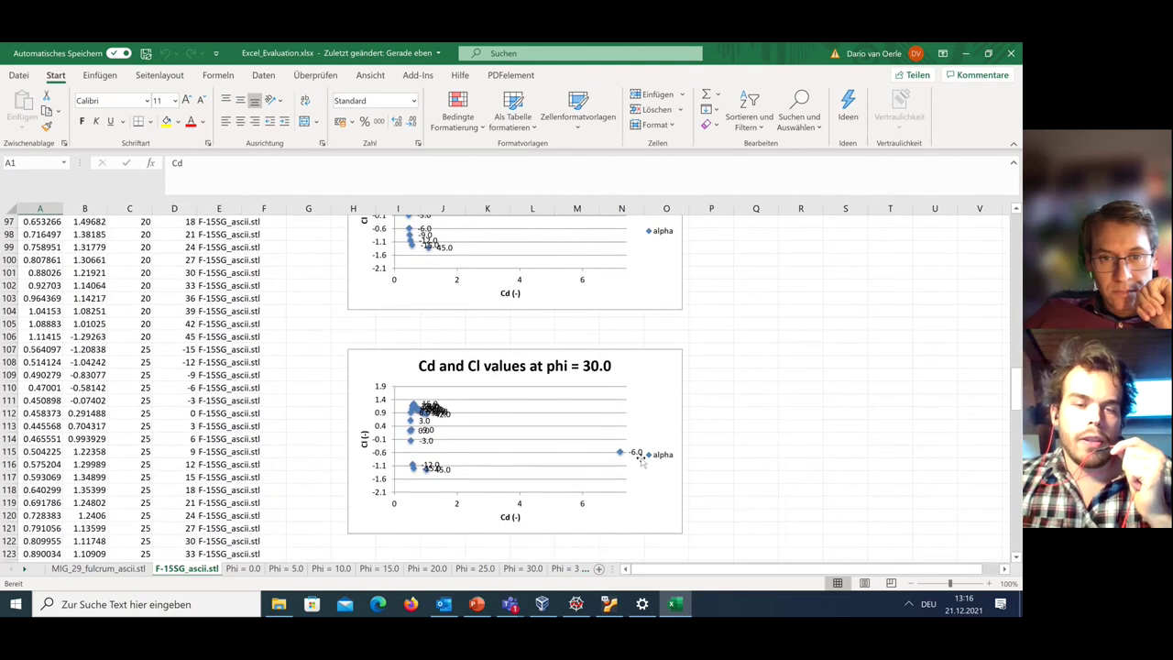
scroll(558, 431, up, 5)
double_click(518, 472)
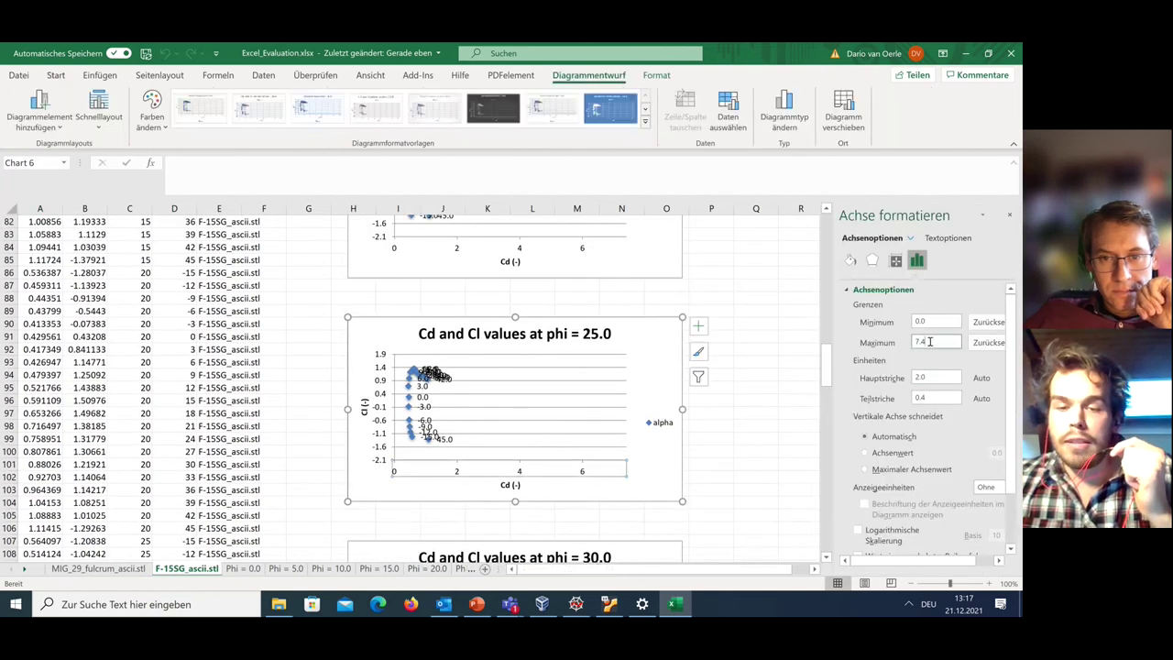
- Enter 2 as the Cd axis Maximum, then view the Phi = 0.0 sheet's two series
click(931, 341)
text(2)
key(Return)
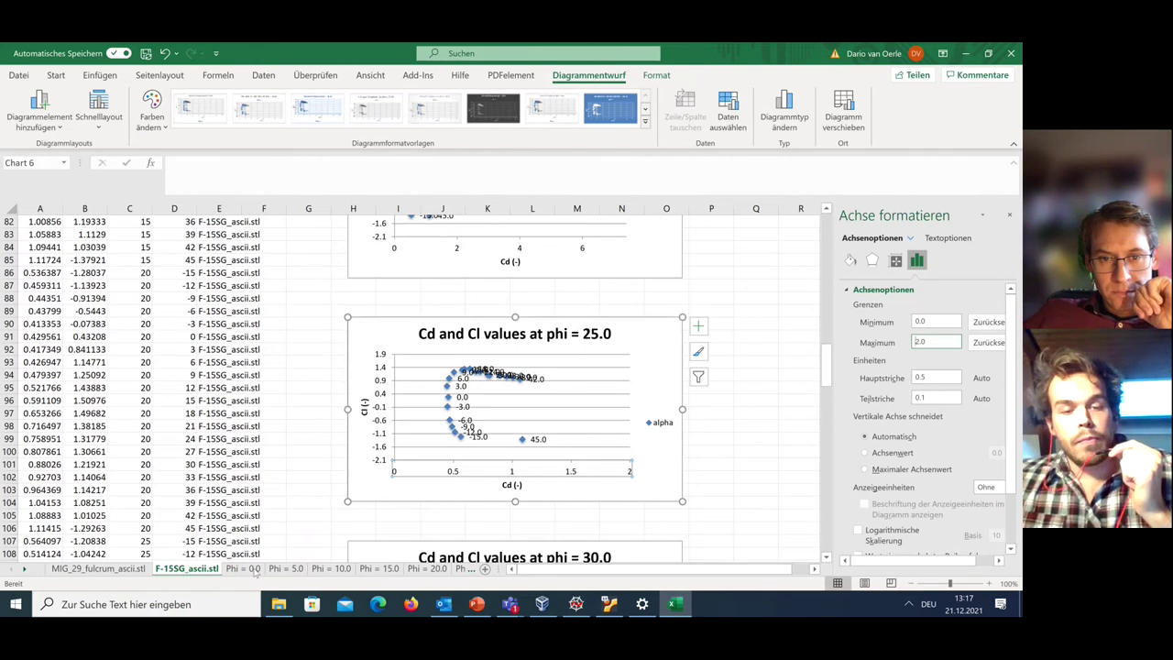
click(256, 570)
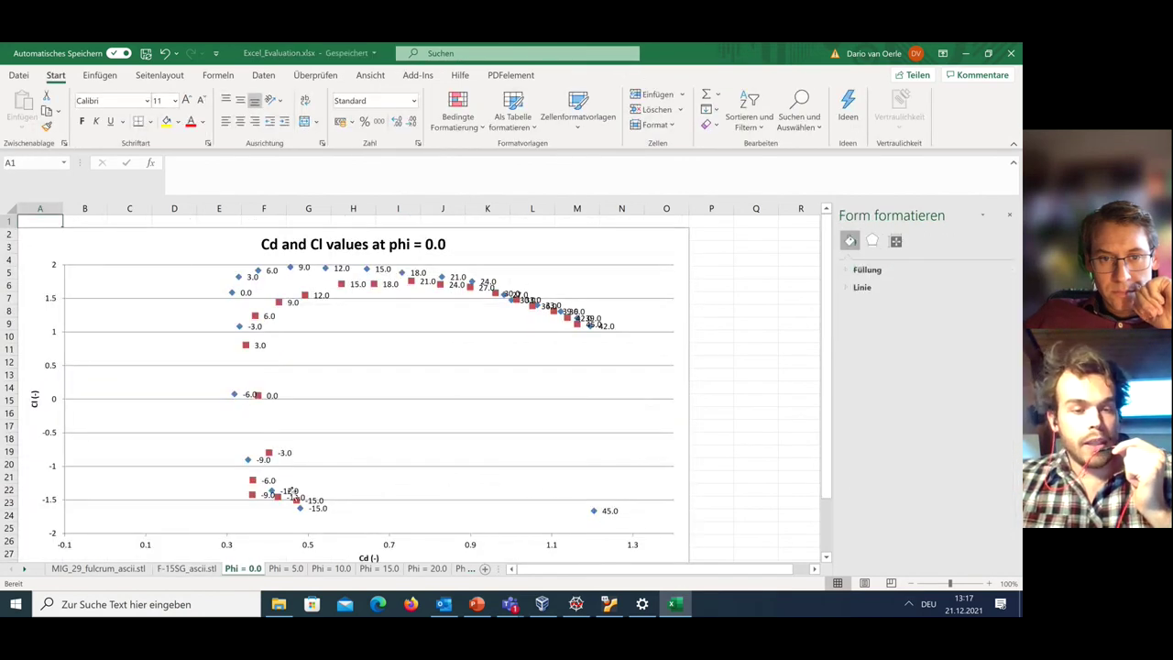
- Step through the Phi = 5.0, 10.0, 15.0 and 20.0 sheets, then return to PowerPoint
click(288, 569)
click(329, 570)
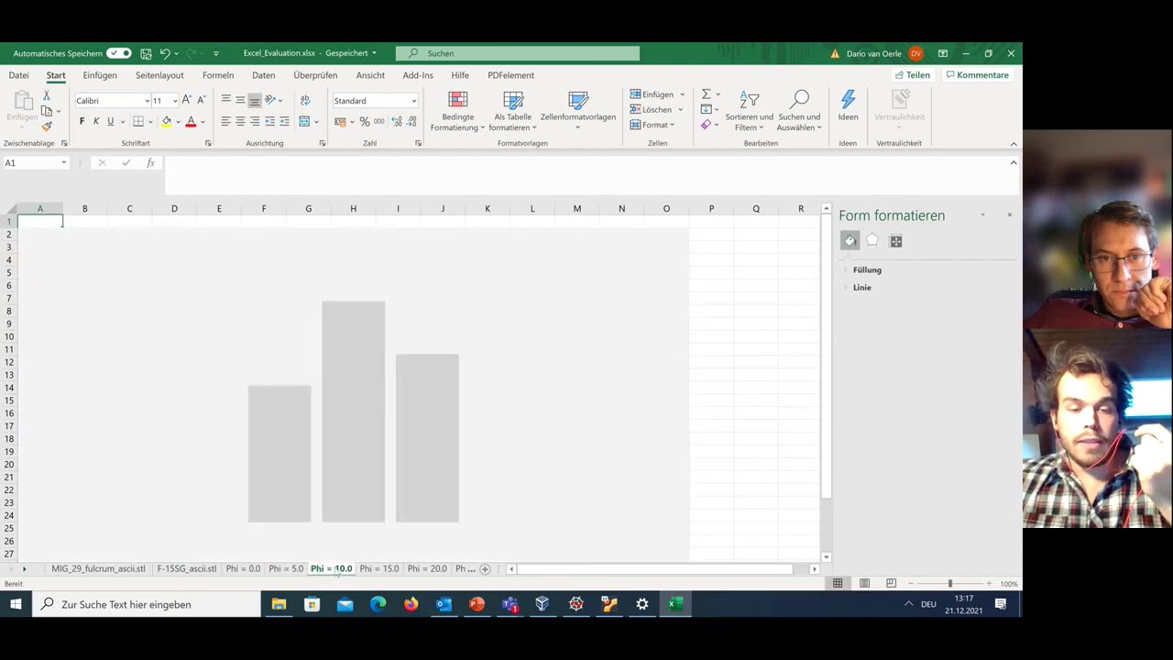
click(380, 569)
click(439, 569)
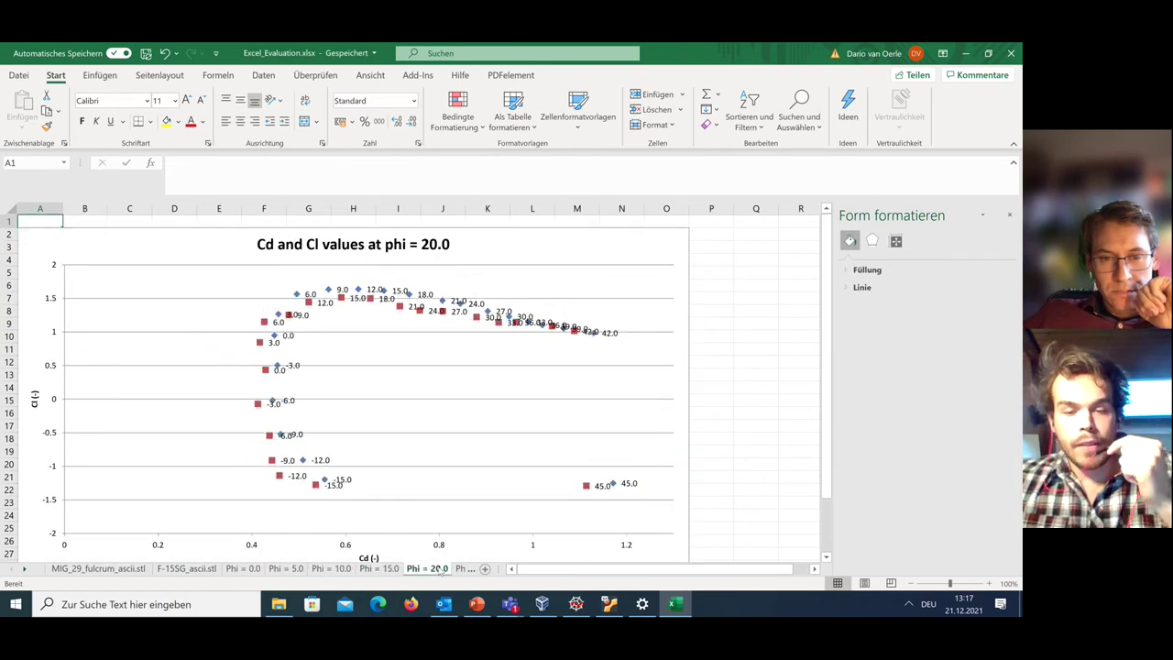
click(479, 607)
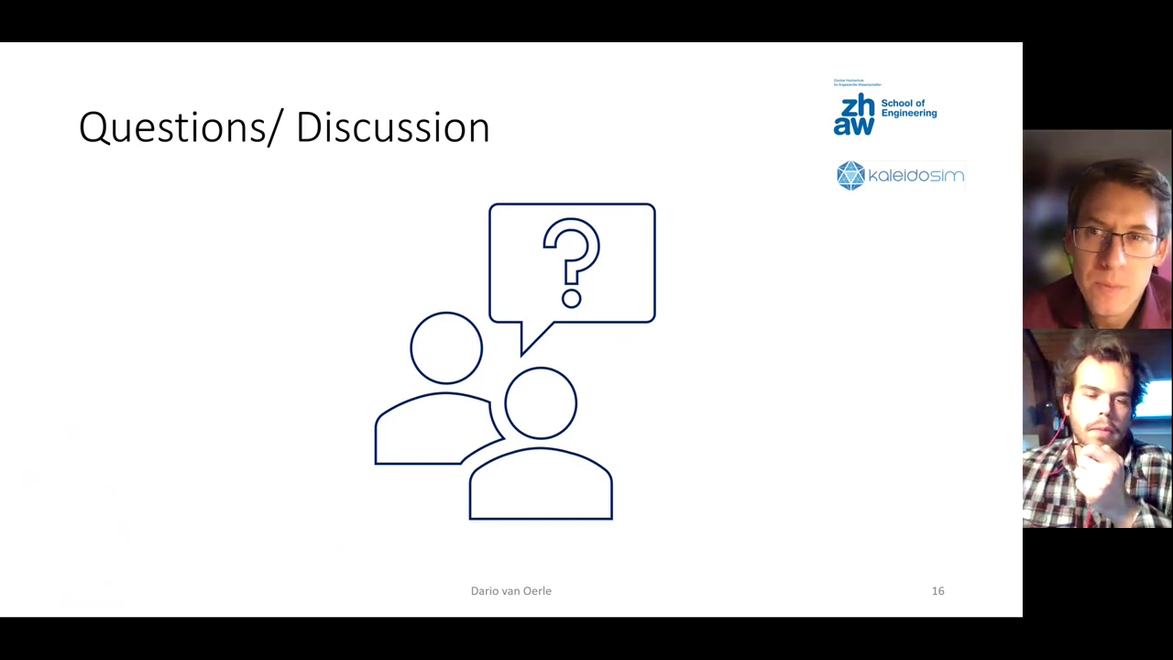
- End the slideshow and bring the Ubuntu virtual machine's Files window forward
key(Escape)
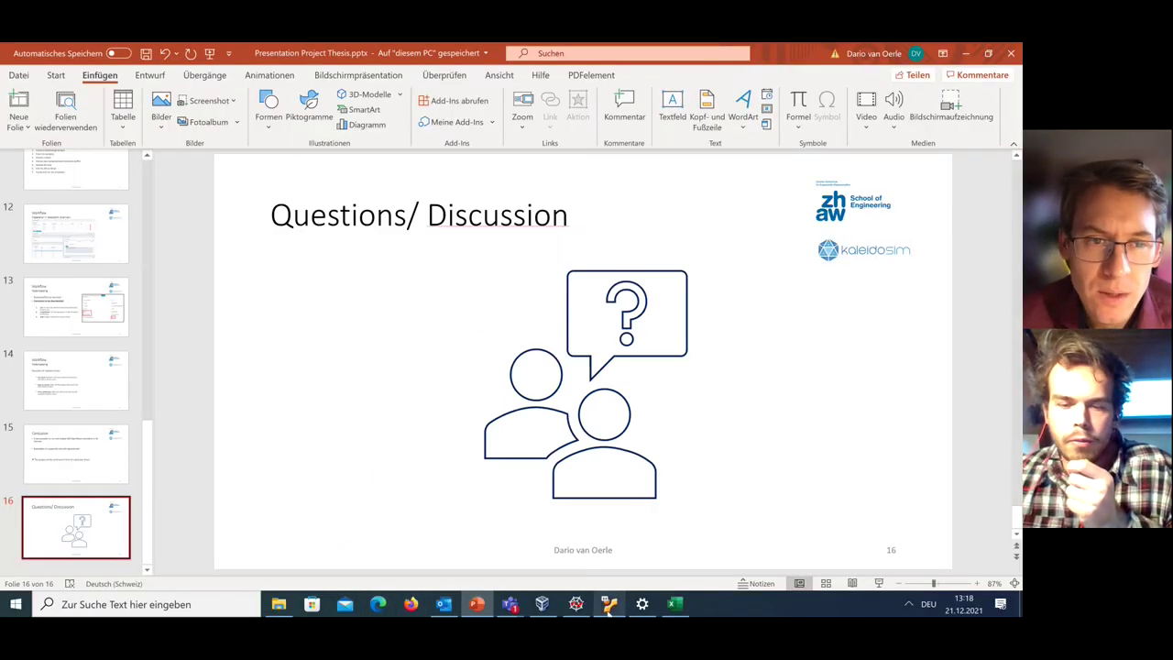
click(611, 606)
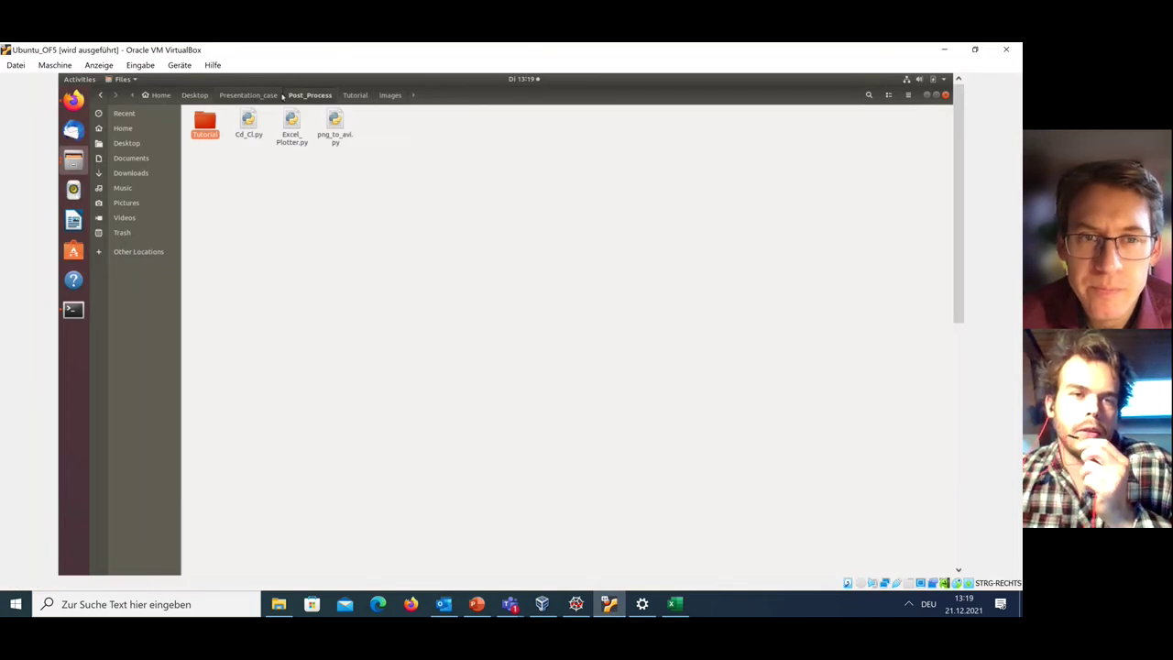
- Go up from Post_Process to the Presentation_case folder in Ubuntu Files
click(273, 97)
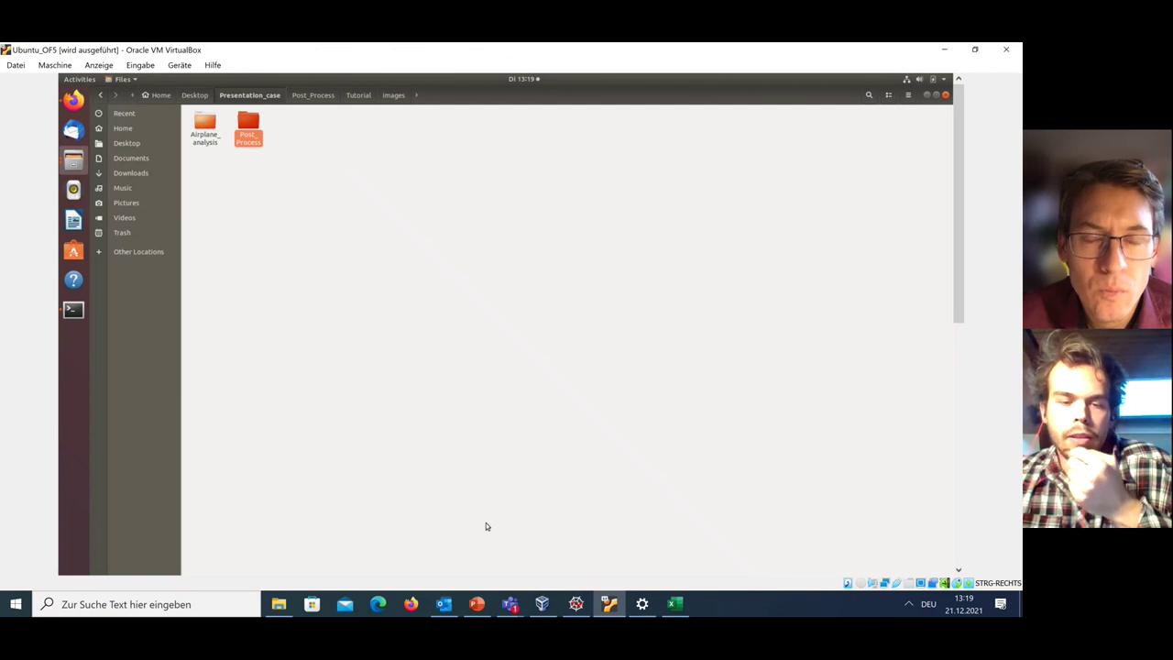
mouse_move(458, 607)
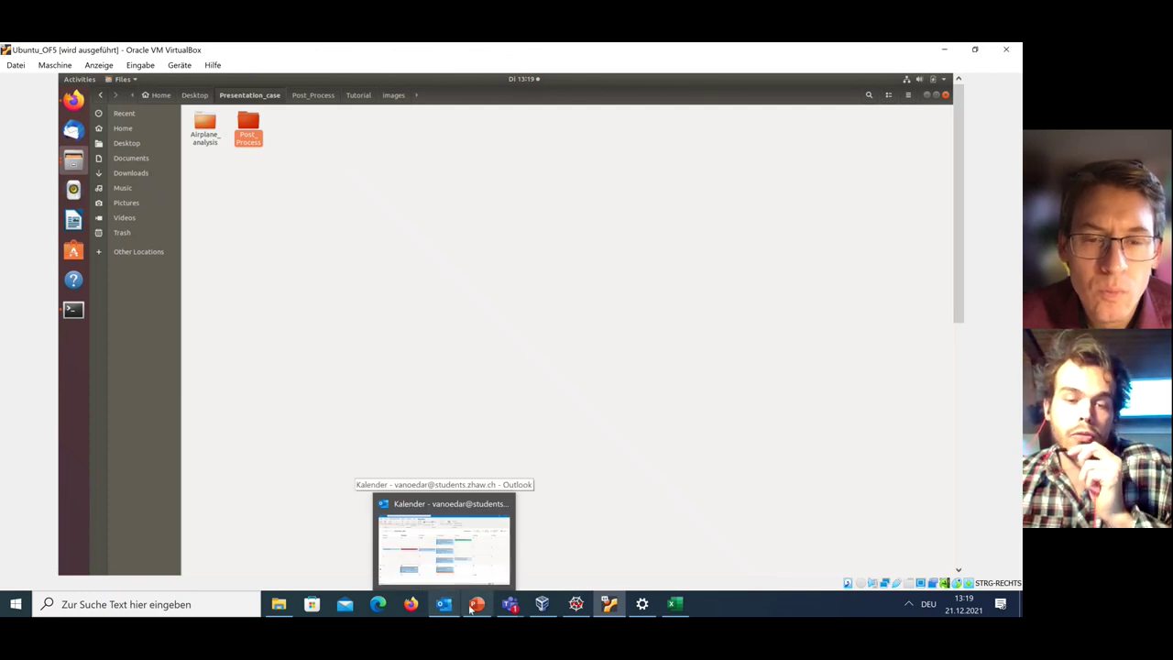
- Bring PowerPoint back to the front showing slide 16, 'Questions/ Discussion'
click(477, 605)
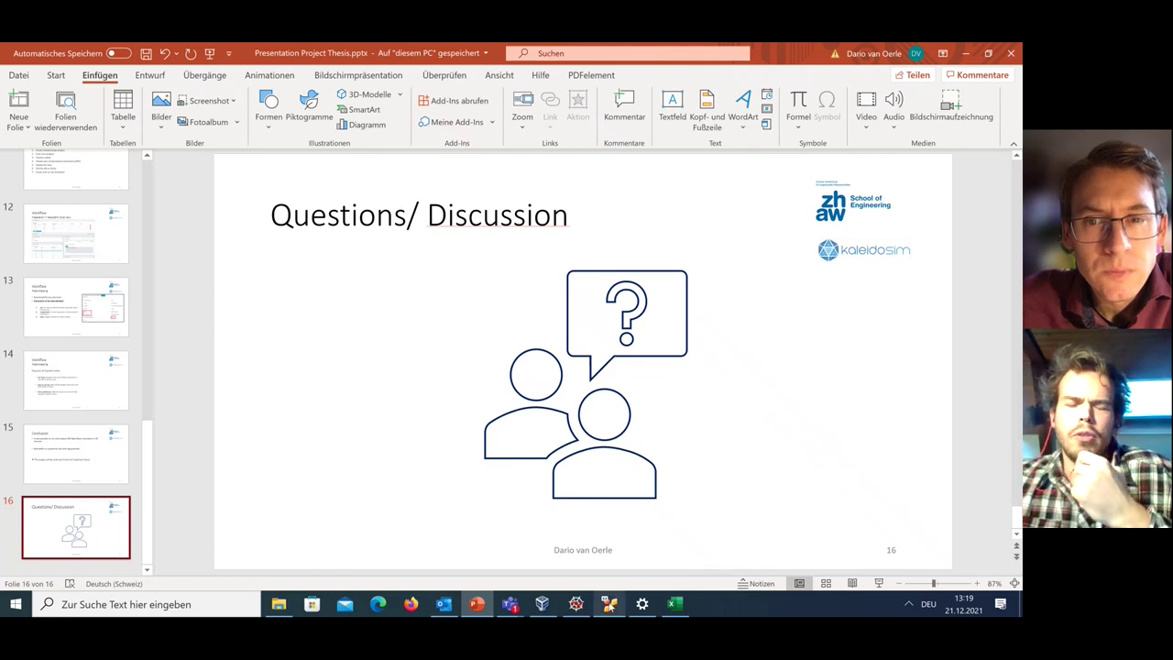
mouse_move(609, 604)
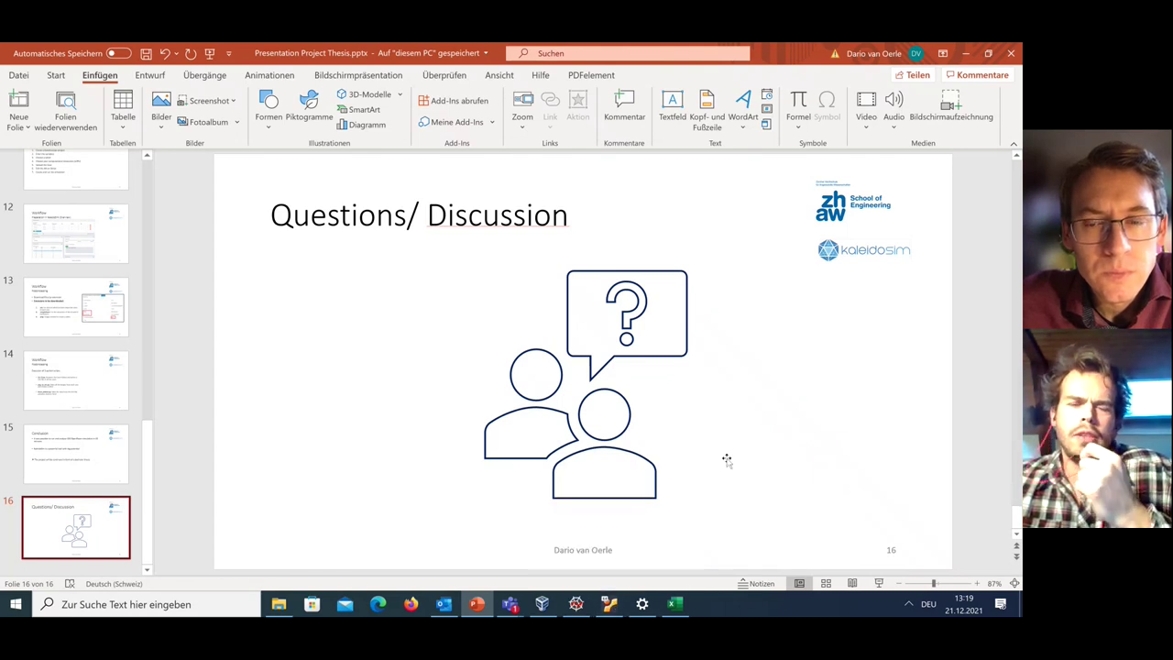